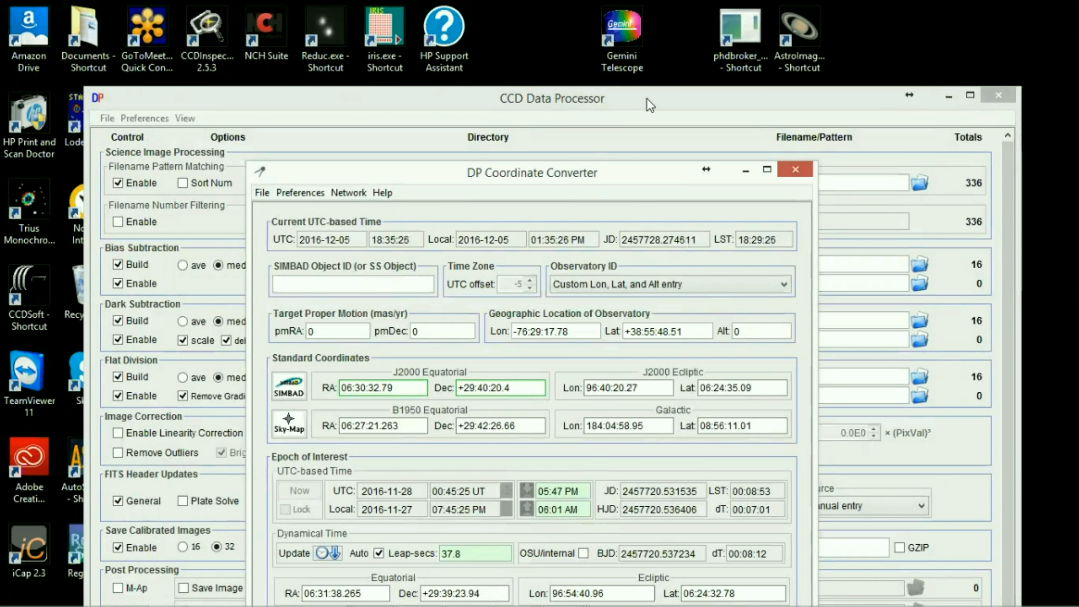
- Bring the CCD Data Processor window in front of the coordinate converter and reposition it on the desktop
click(650, 106)
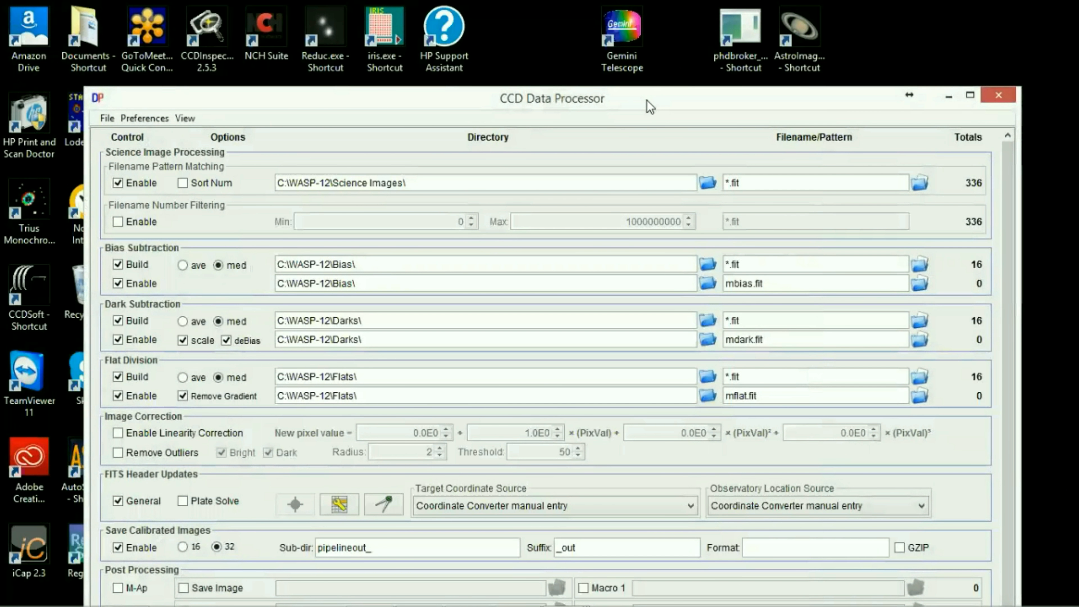
drag(650, 106, 622, 82)
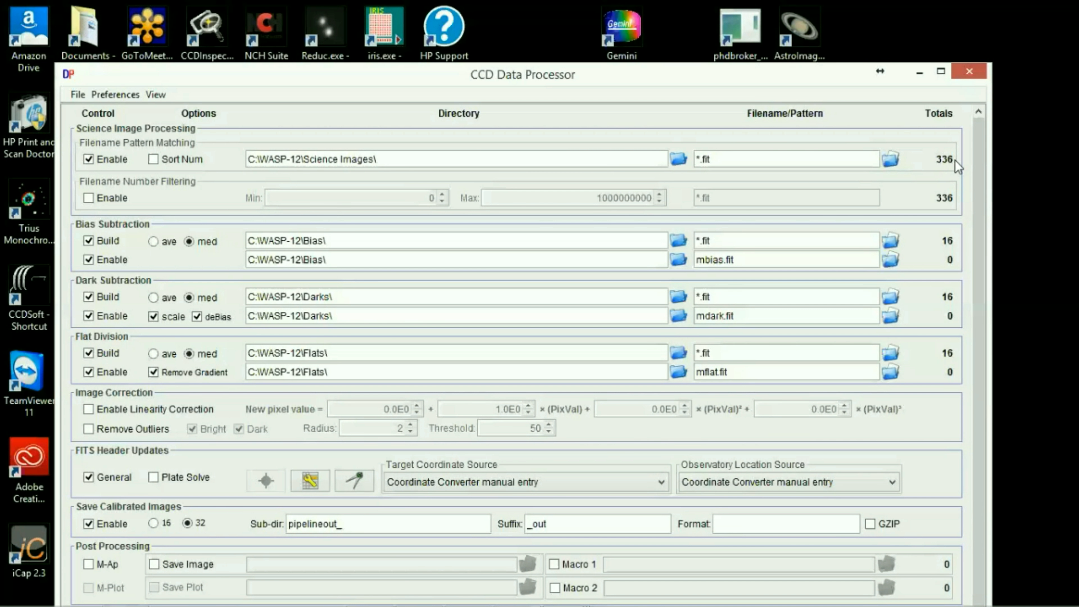
mouse_move(950, 169)
- Try *.fts as the science image filename pattern and restore it to *.fit
key(BackSpace)
key(BackSpace)
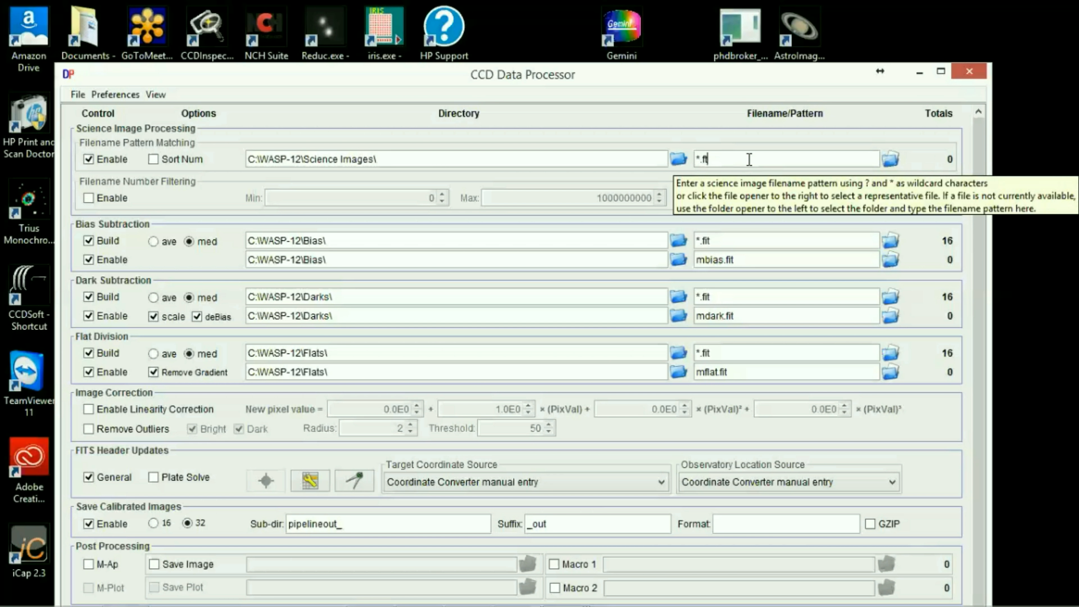
text(ts)
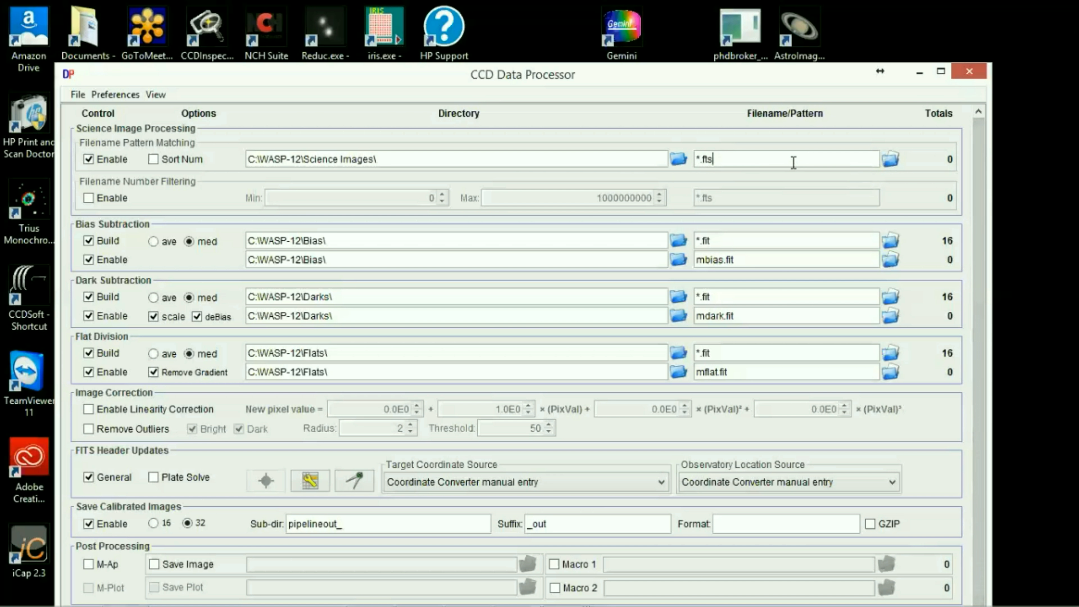
key(BackSpace)
key(BackSpace)
text(it)
- Examine the directories, filename patterns and build options for the bias, dark and flat calibration images
mouse_move(336, 243)
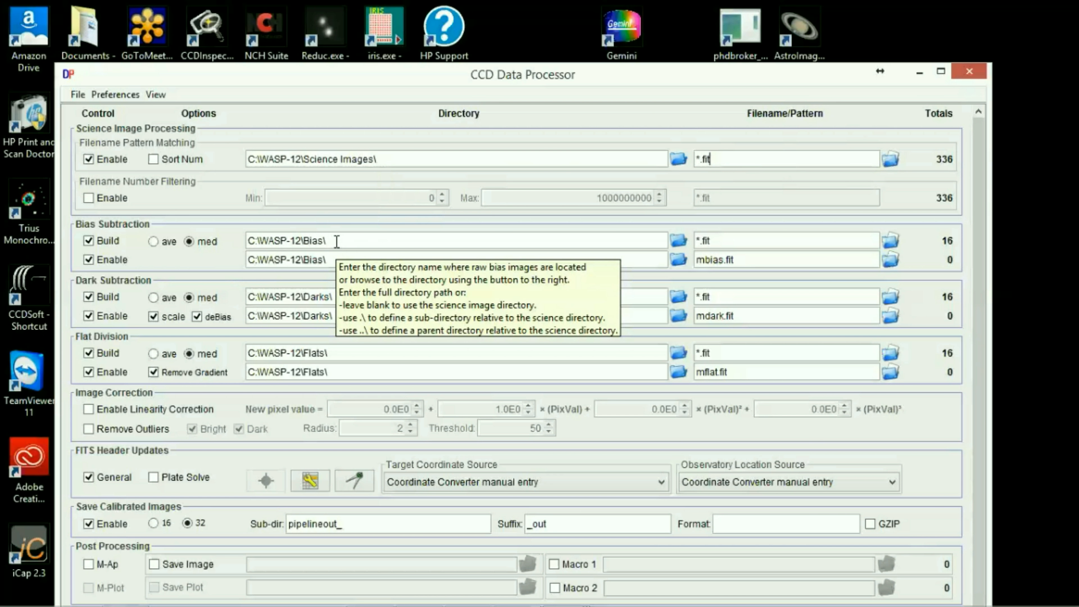
mouse_move(360, 308)
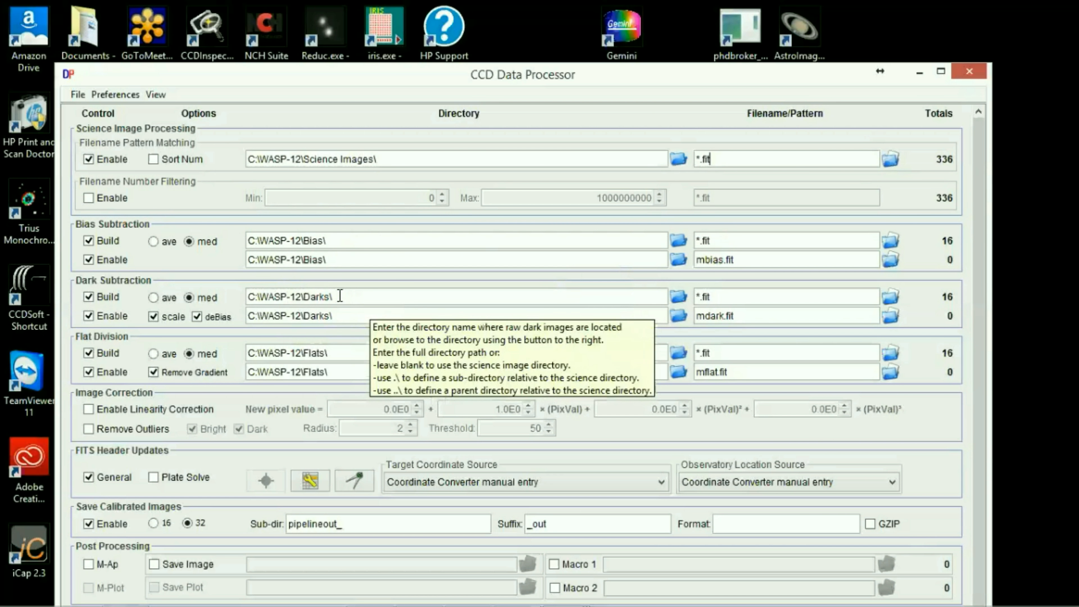
mouse_move(332, 348)
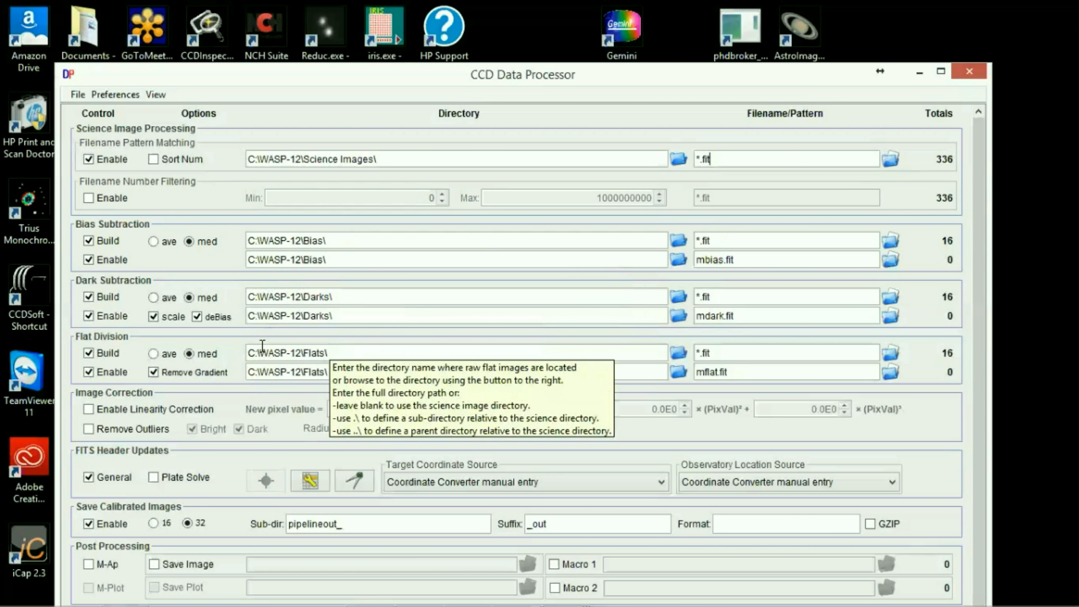
mouse_move(690, 219)
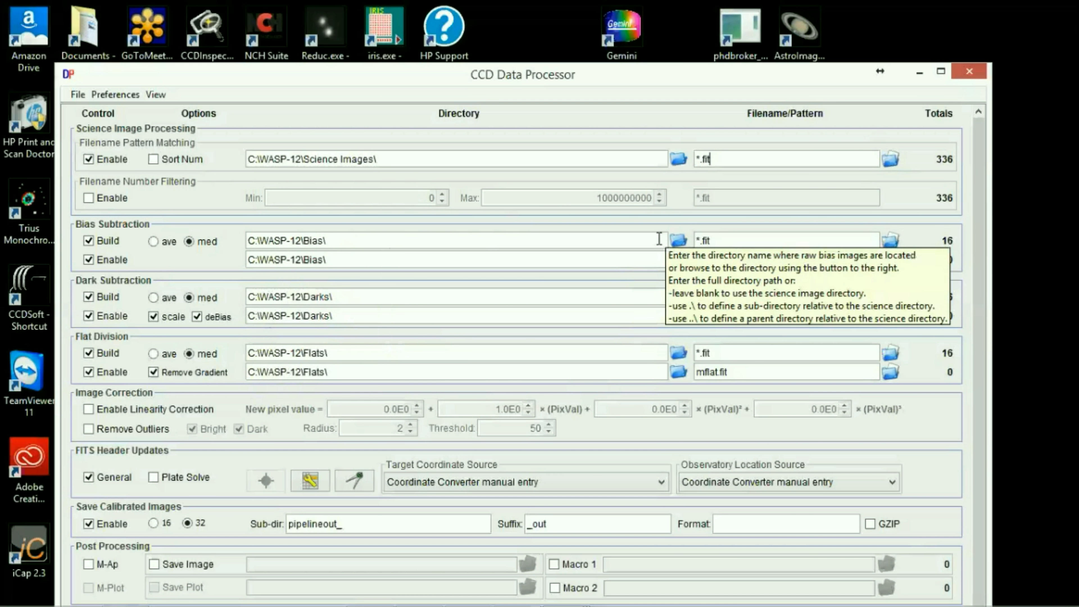
mouse_move(696, 240)
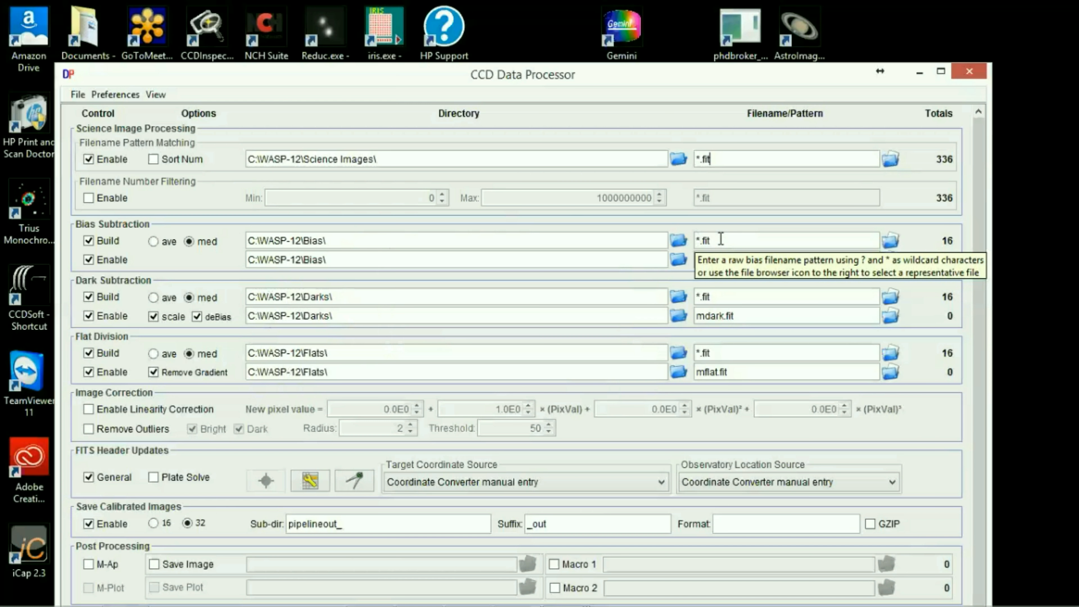
mouse_move(576, 243)
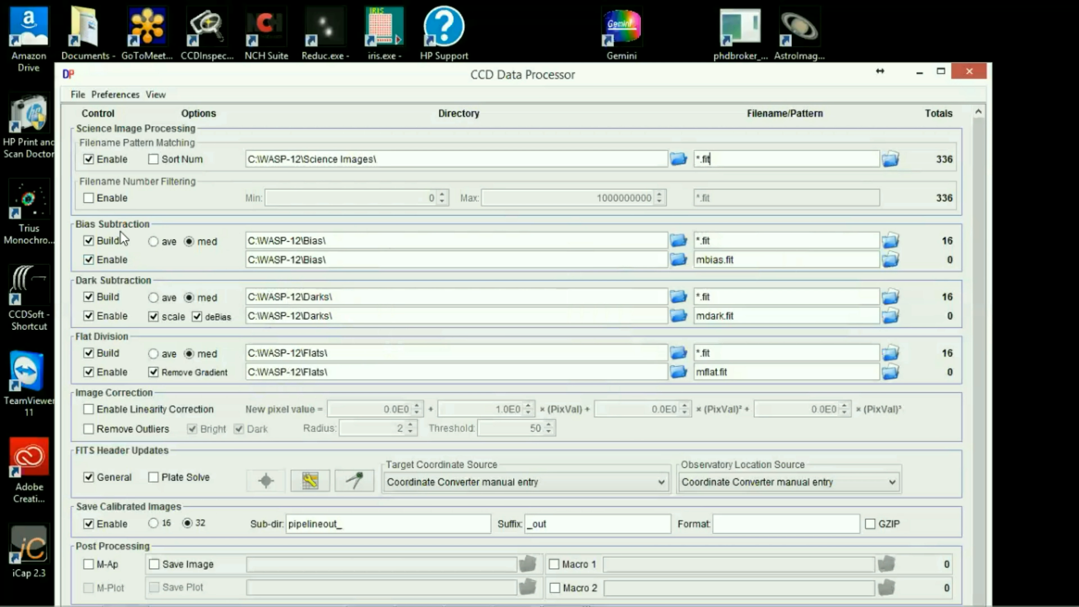
mouse_move(115, 264)
mouse_move(336, 294)
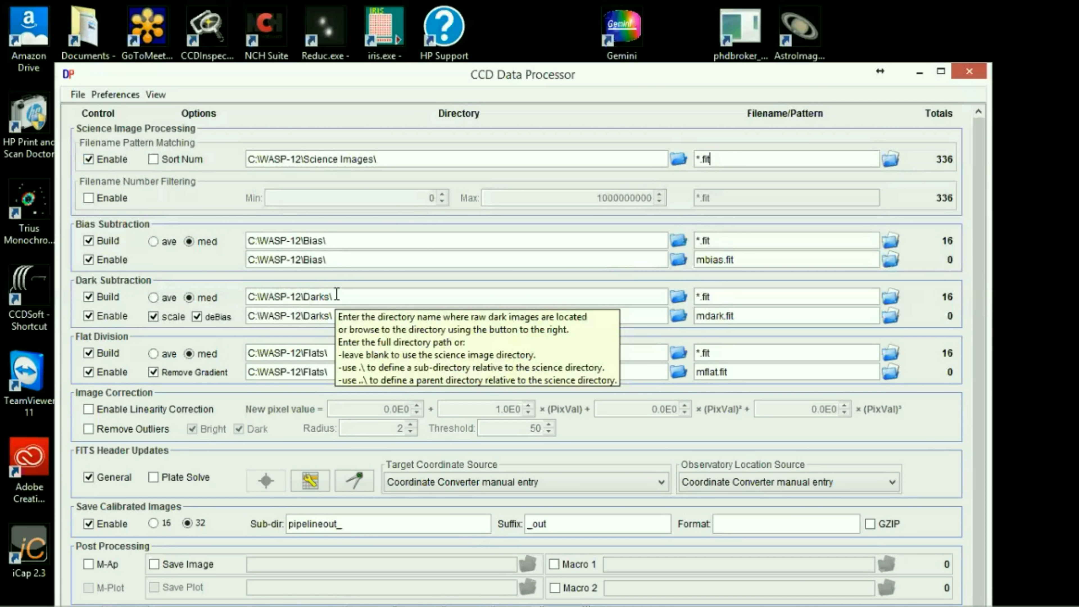
mouse_move(703, 291)
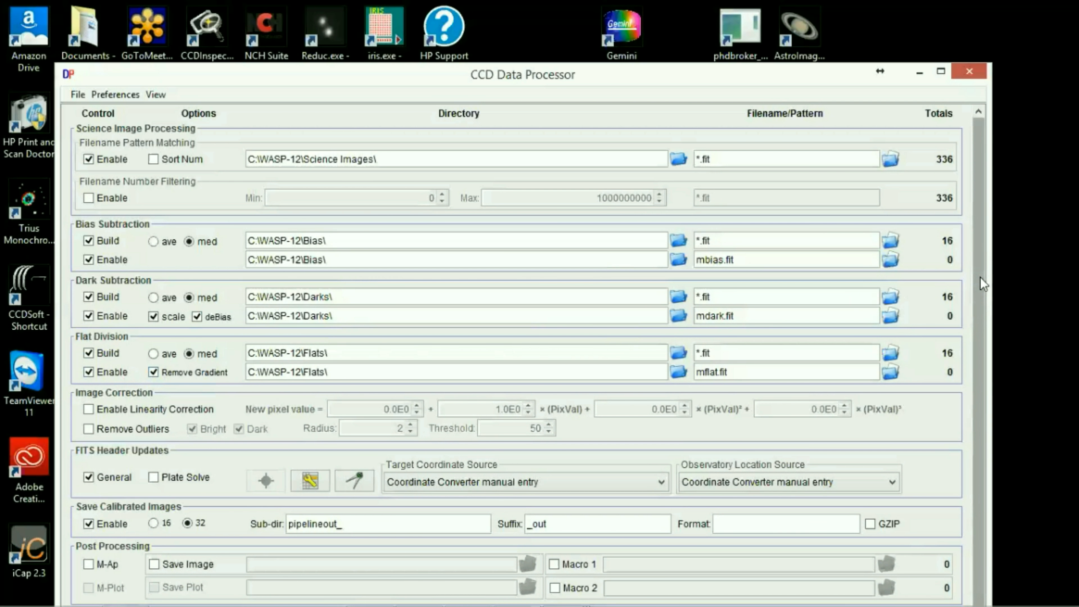
- Review the input and output keywords in the General FITS Header Settings and minimize that dialog
scroll(982, 284, down, 1)
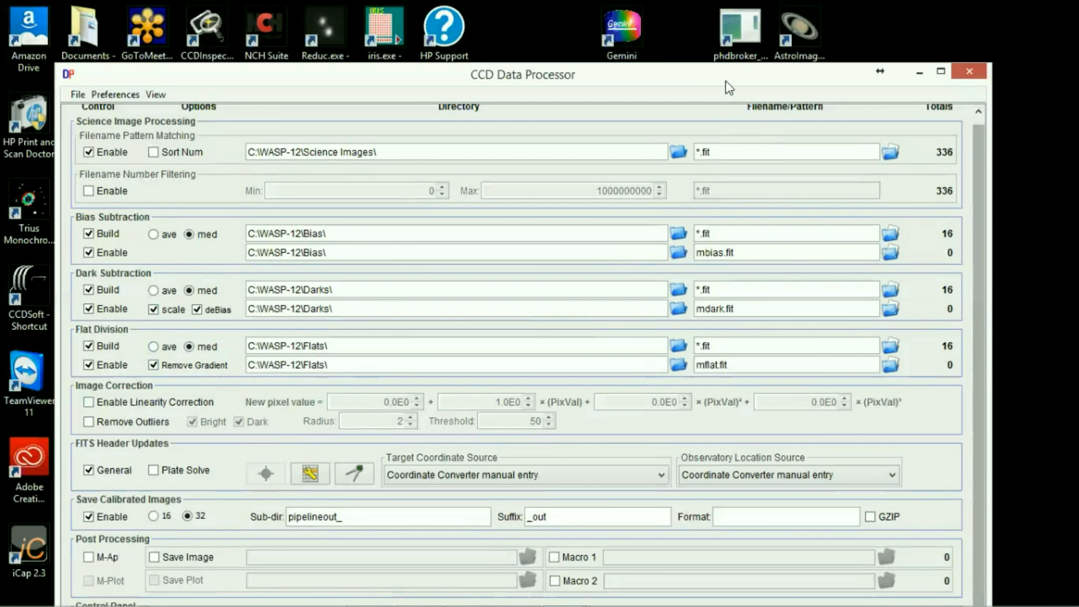
drag(726, 77, 724, 30)
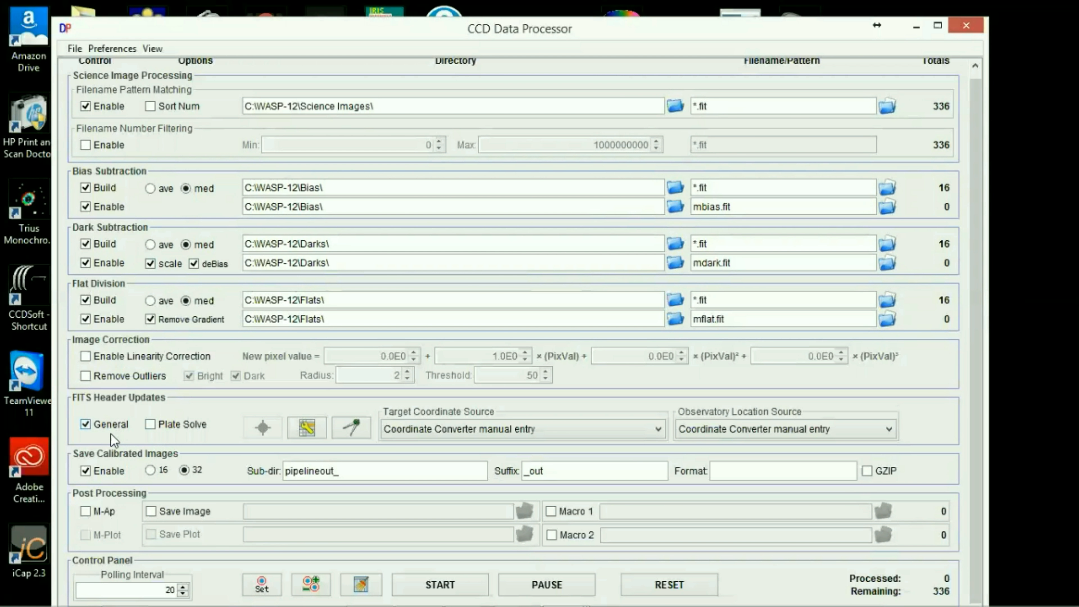
mouse_move(119, 430)
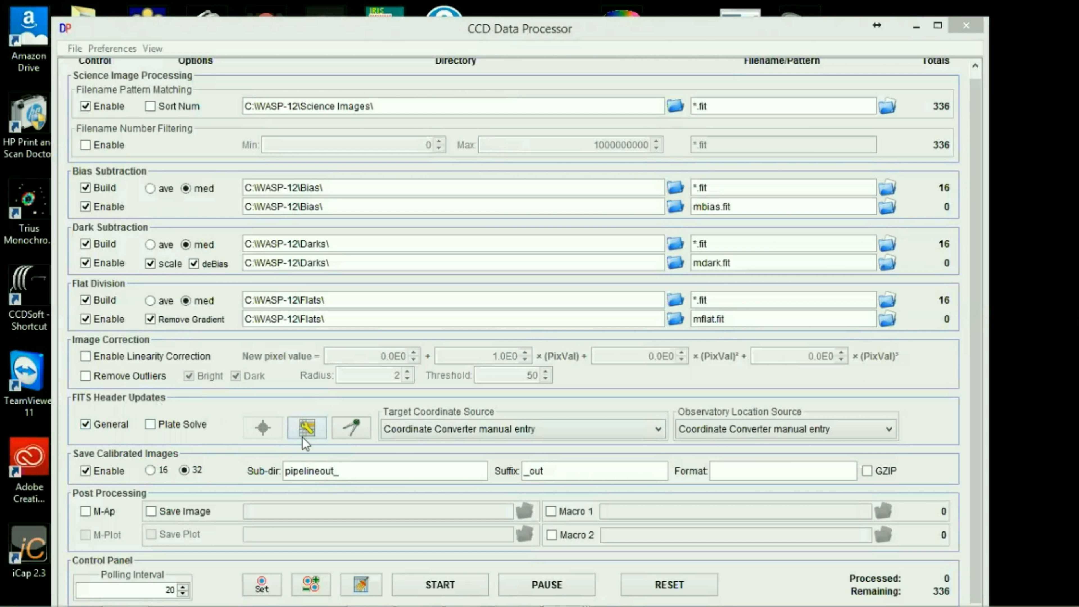
click(309, 428)
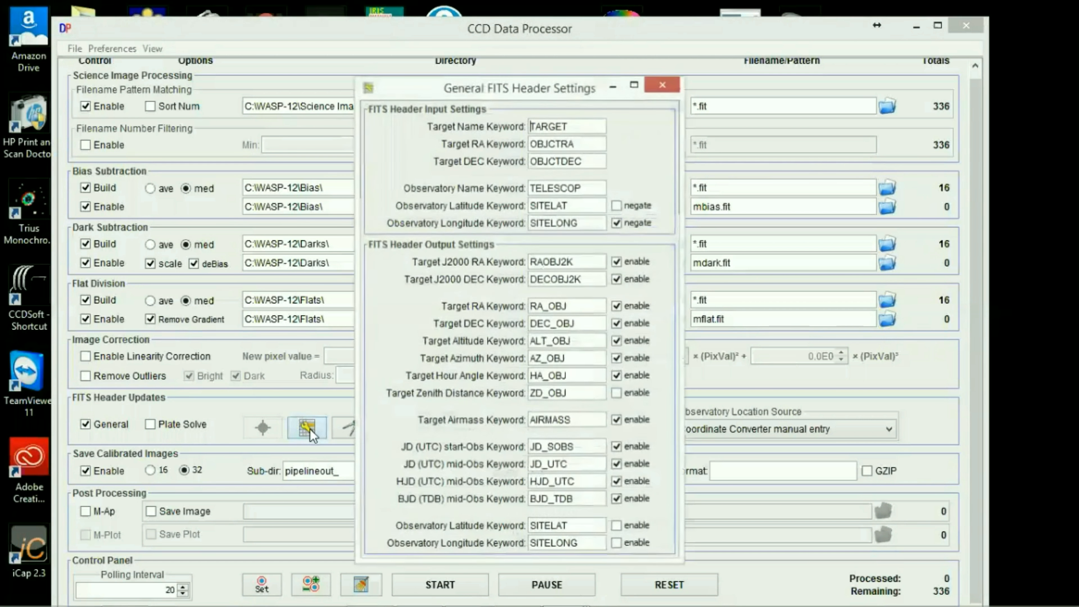
drag(539, 87, 545, 58)
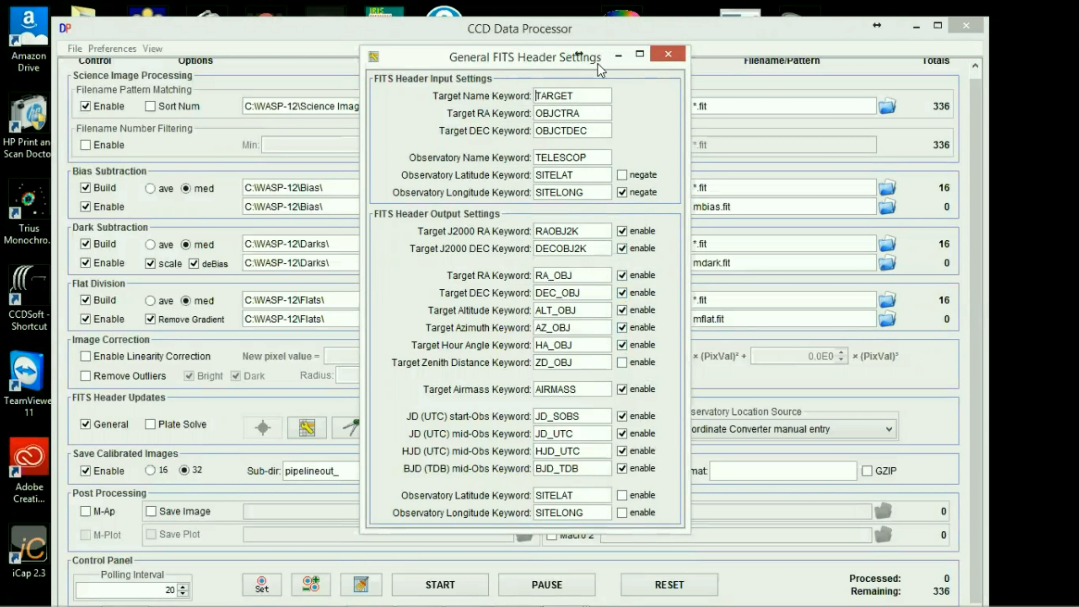
click(482, 31)
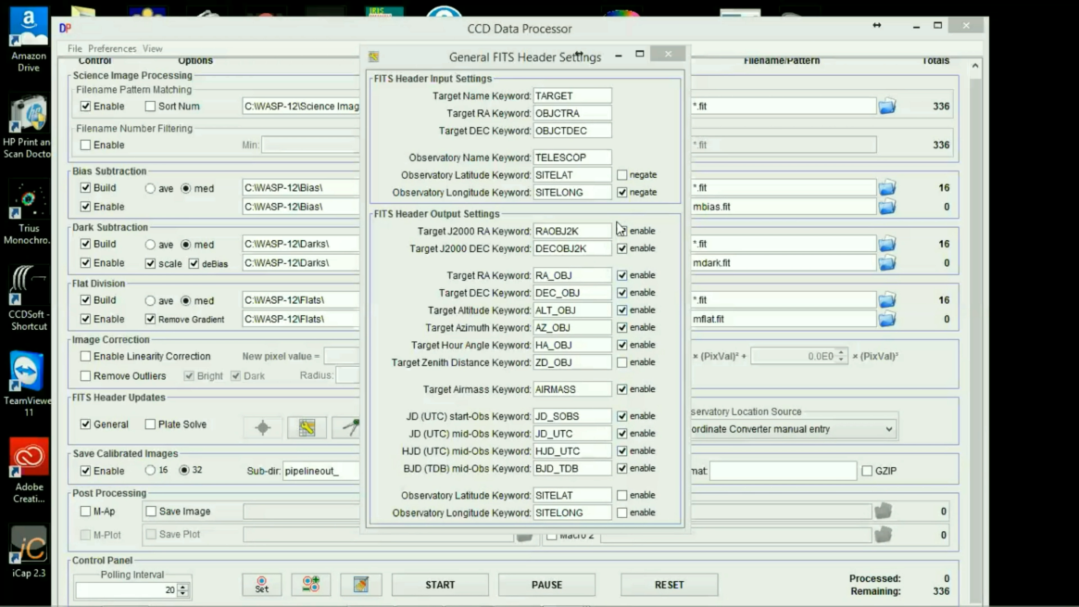
click(618, 55)
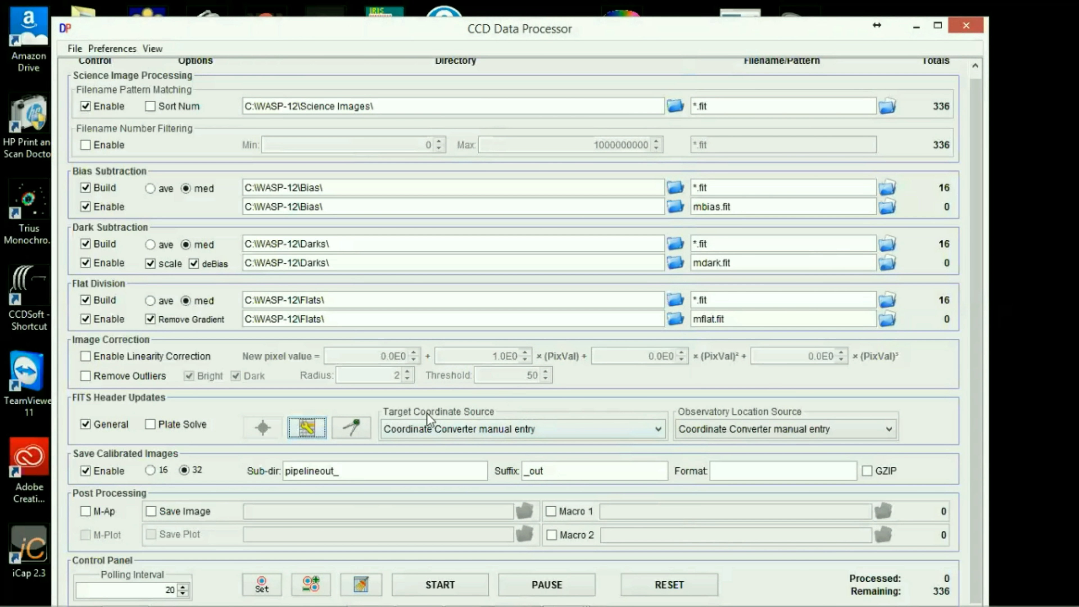
- Set the target coordinate source to FITS header target RA/DEC (J2000) and the observatory location source to FITS header latitude and longitude
click(658, 430)
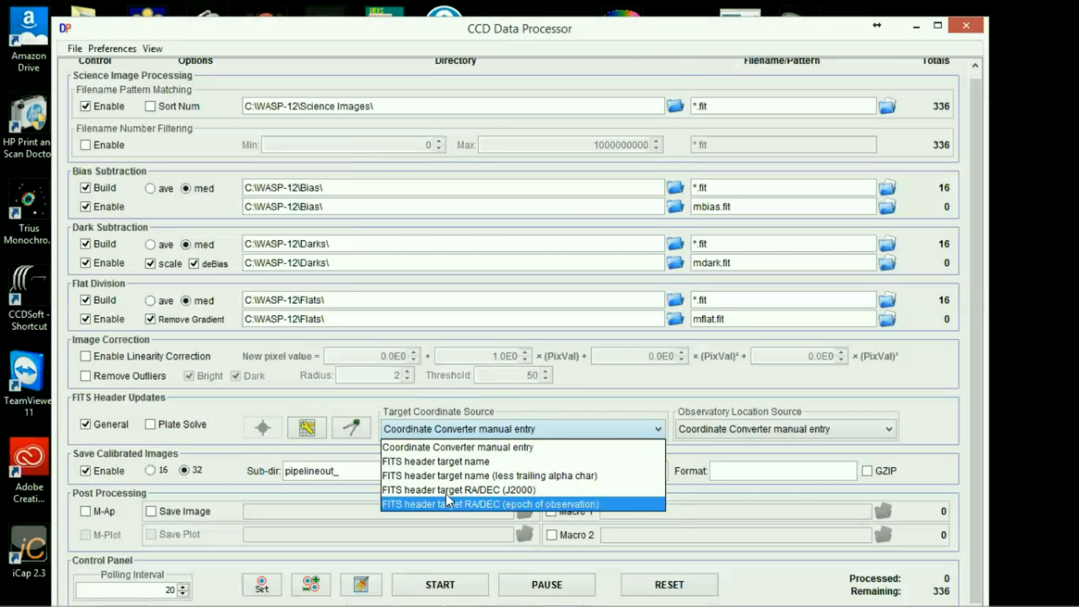
click(470, 489)
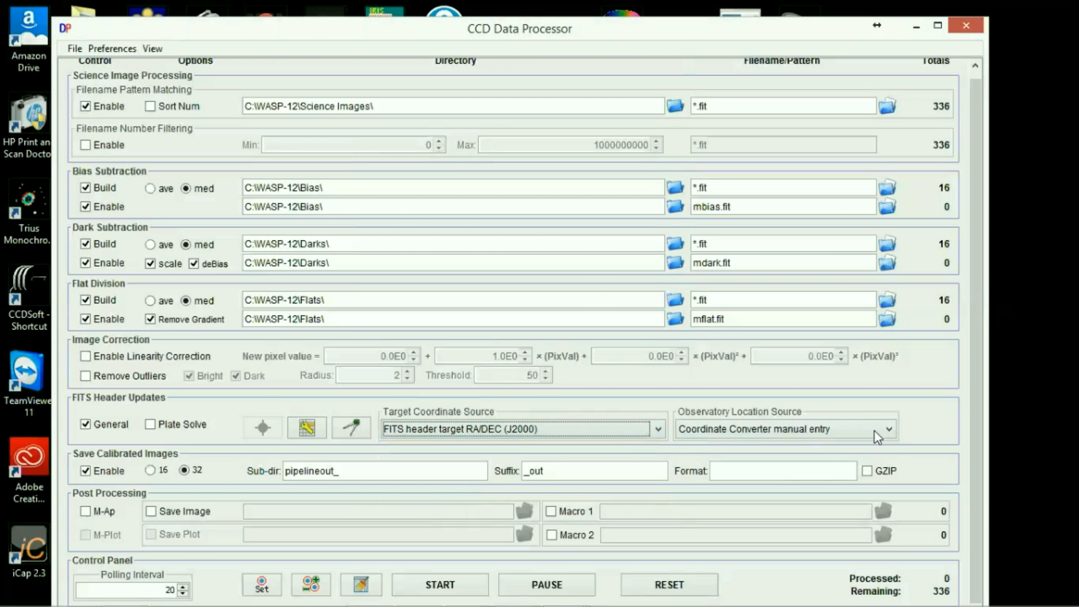
click(890, 428)
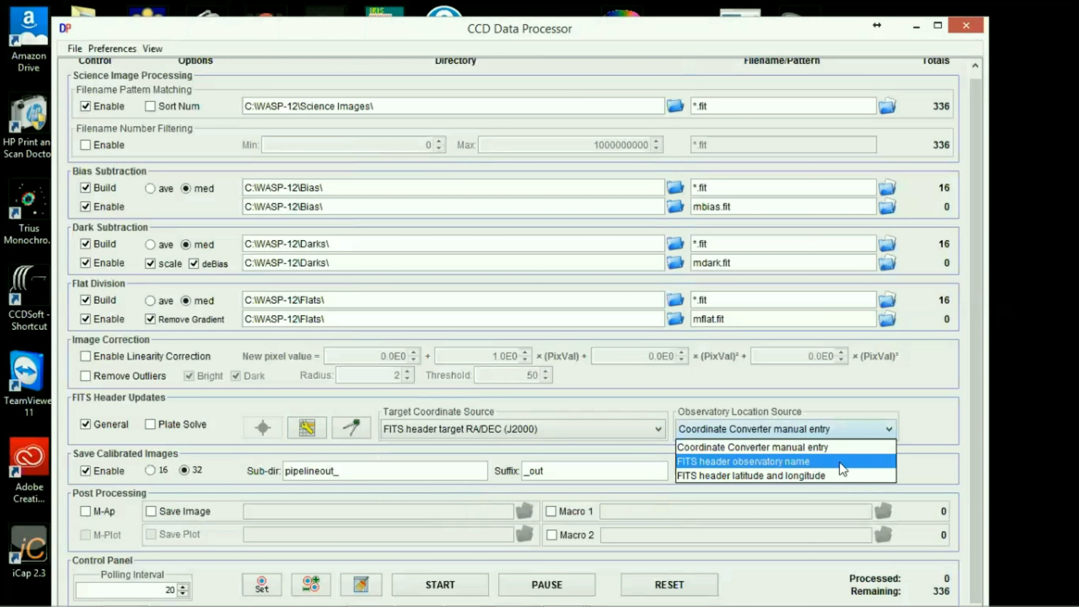
click(803, 474)
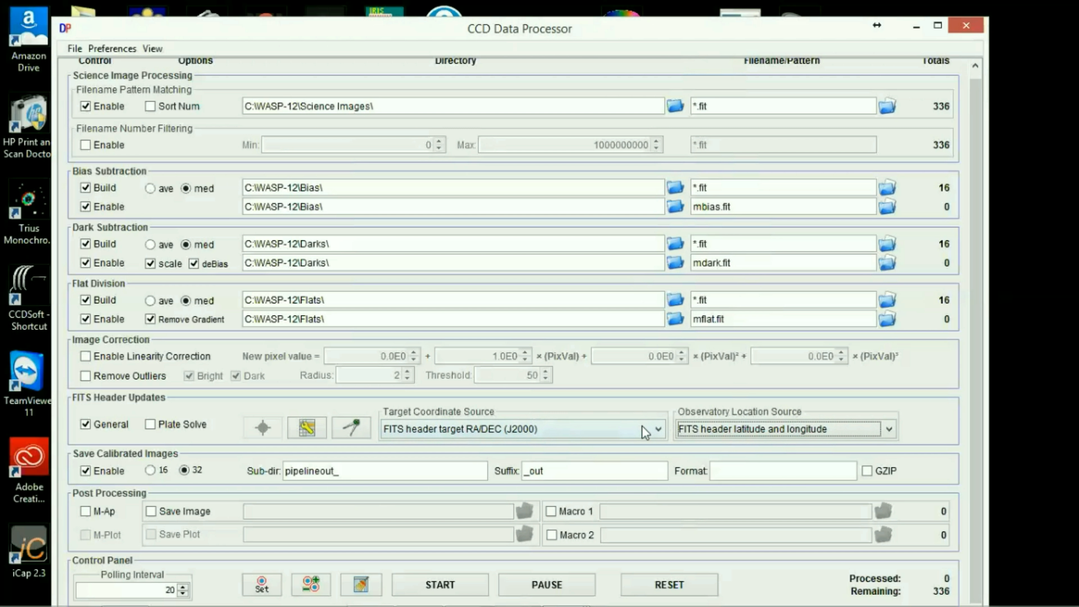
click(307, 429)
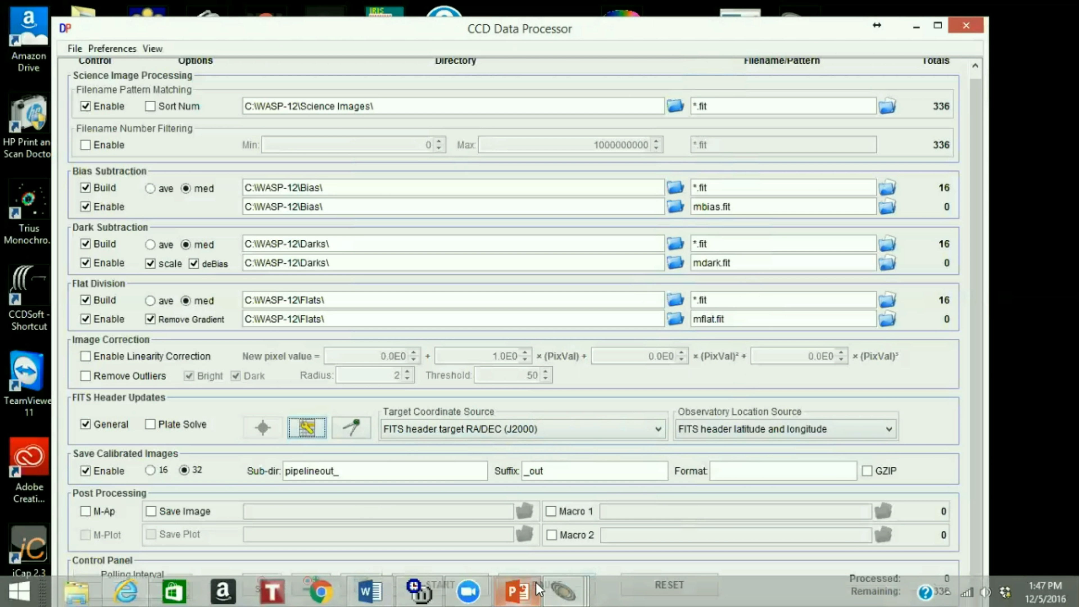
mouse_move(564, 591)
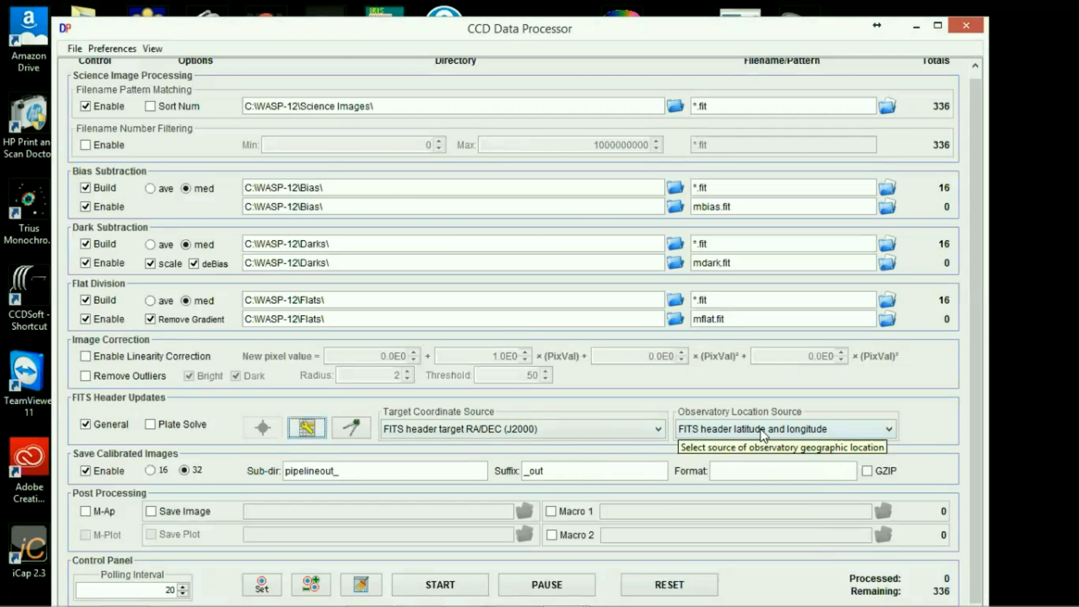
- Set both the target coordinate source and the observatory location source to Coordinate Converter manual entry
click(659, 430)
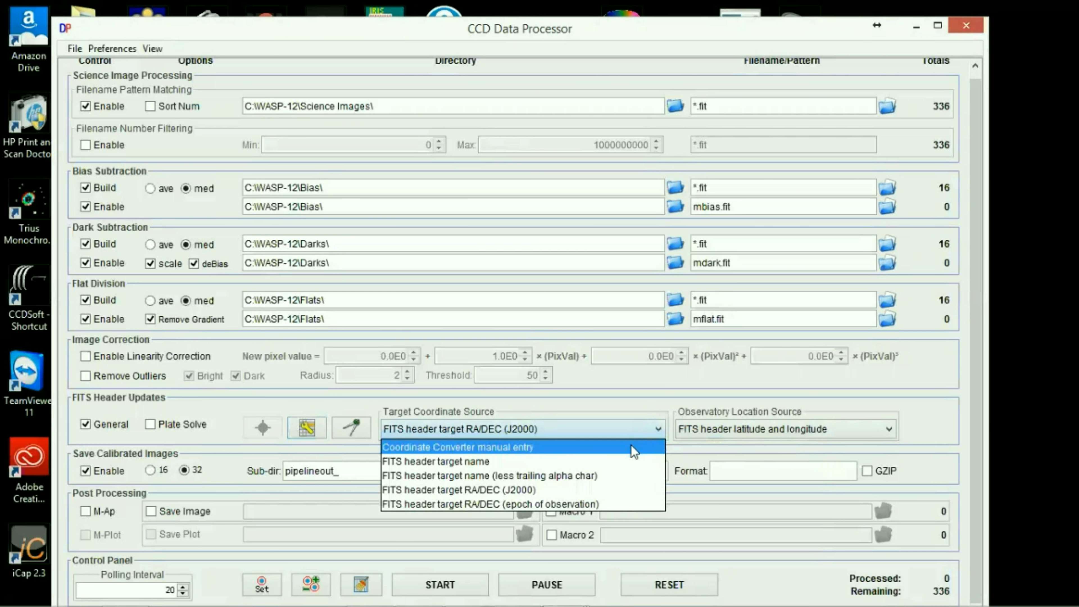
click(577, 447)
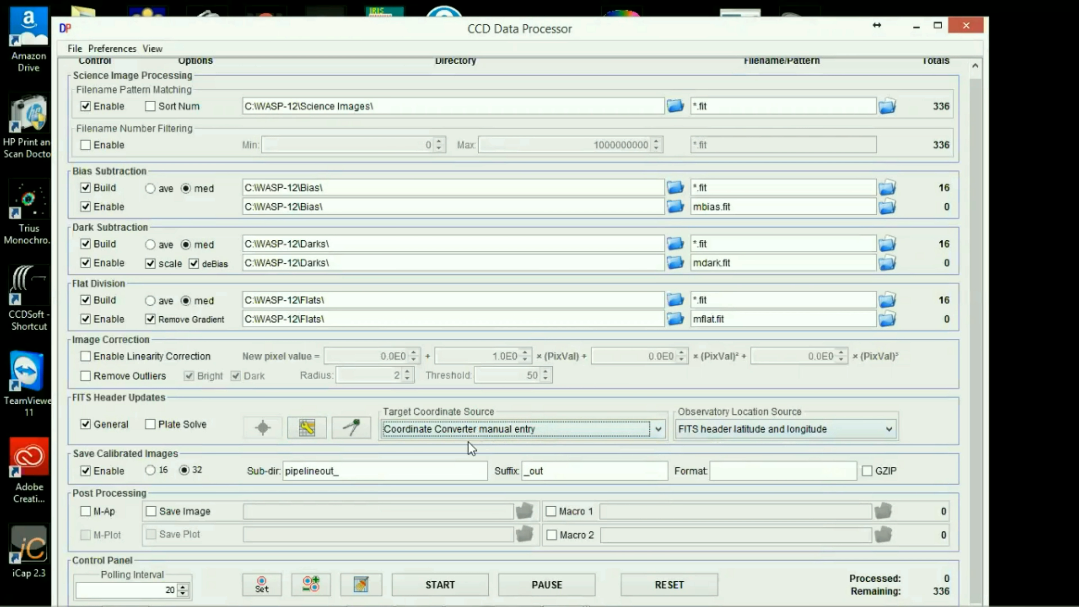
click(888, 429)
click(799, 447)
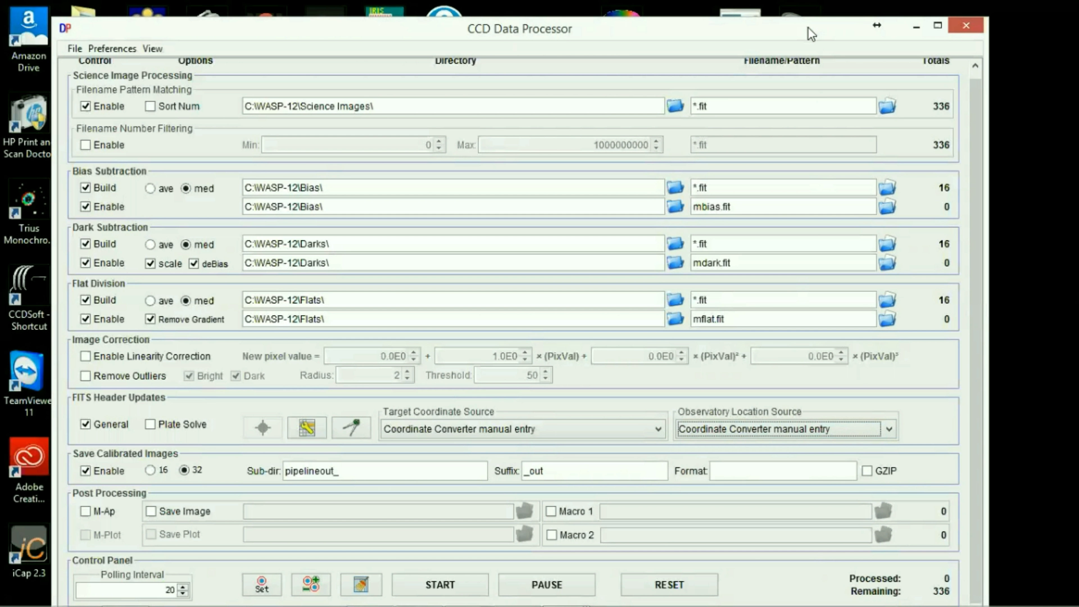
- Move the CCD Data Processor window out of the way and bring the DP Coordinate Converter fully into view
drag(808, 28, 746, 475)
click(678, 183)
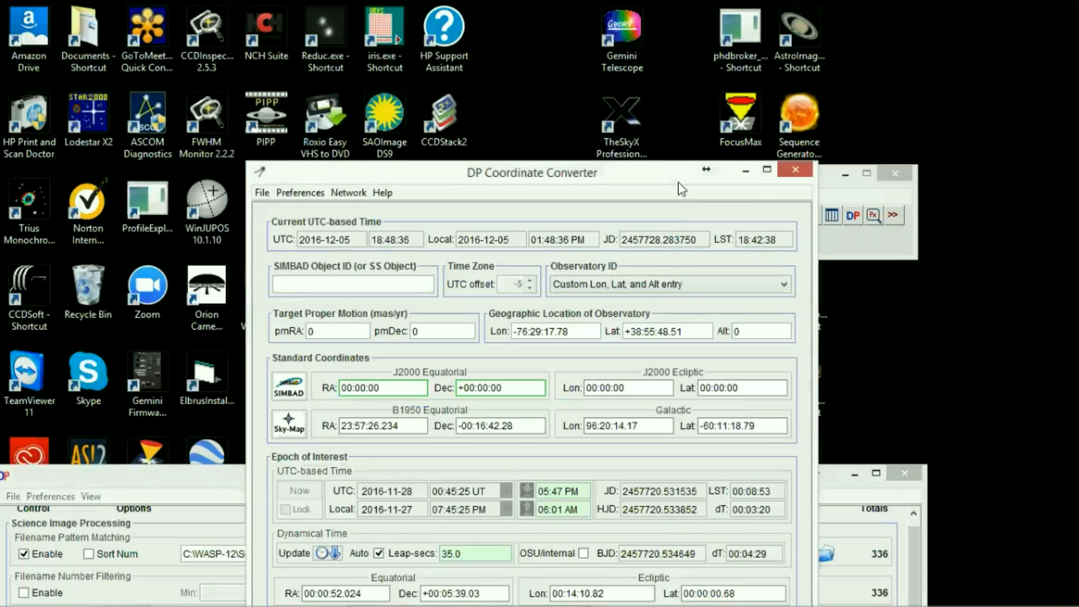
drag(678, 184, 718, 80)
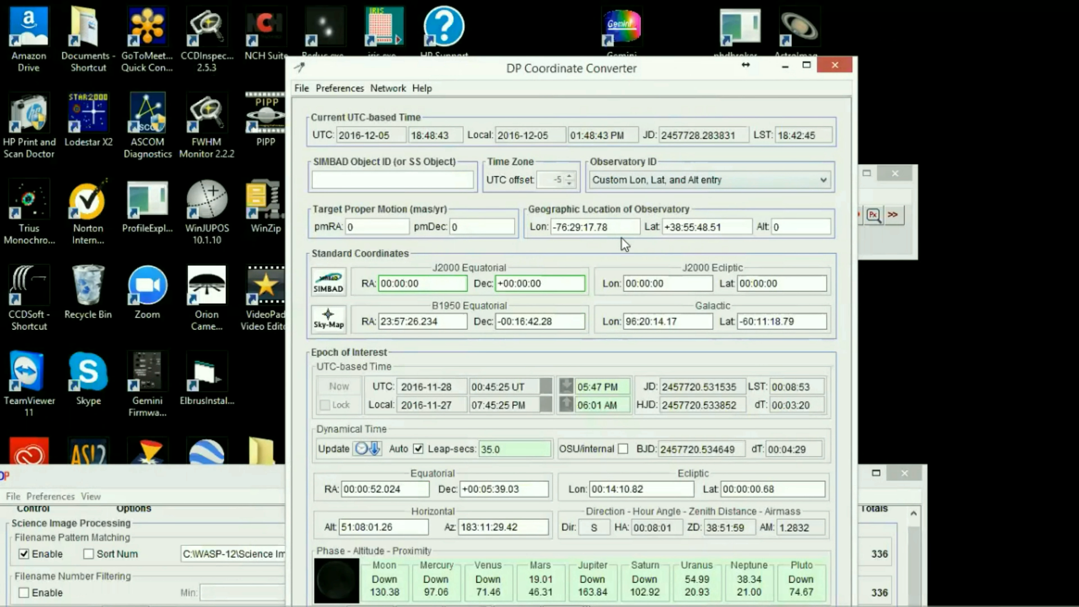
mouse_move(624, 230)
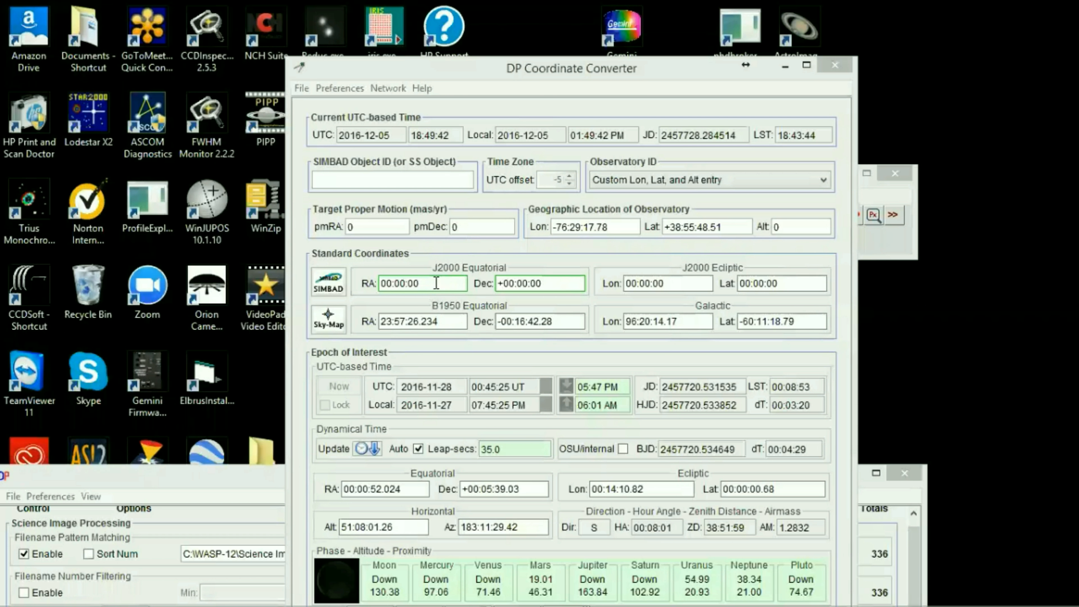
- Set the J2000 equatorial right ascension in the DP Coordinate Converter to 06:30:32.79
click(436, 282)
drag(436, 282, 368, 284)
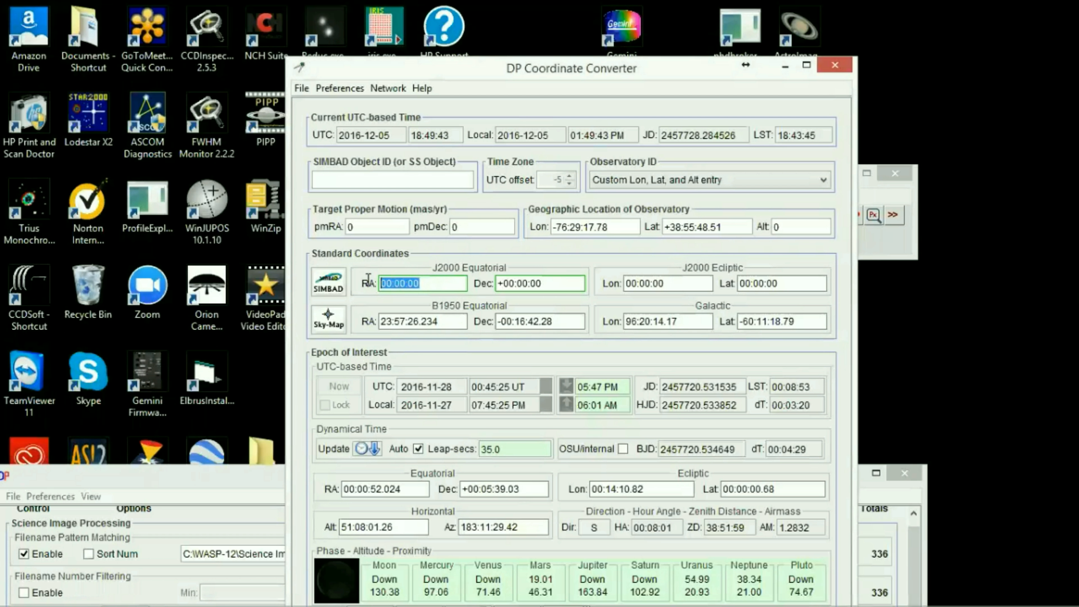
key(BackSpace)
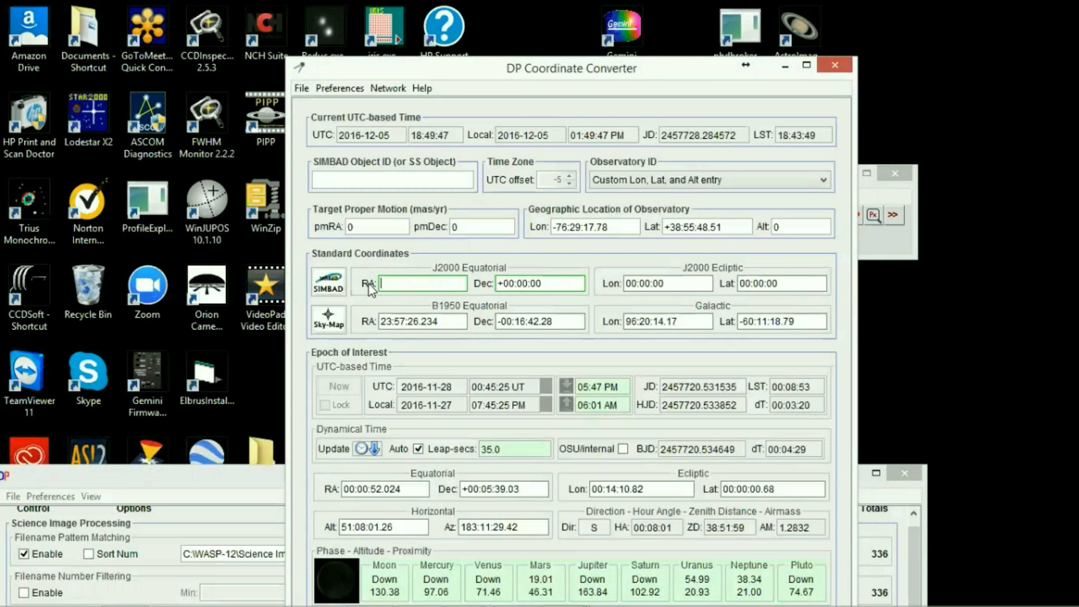
text(06:30:32)
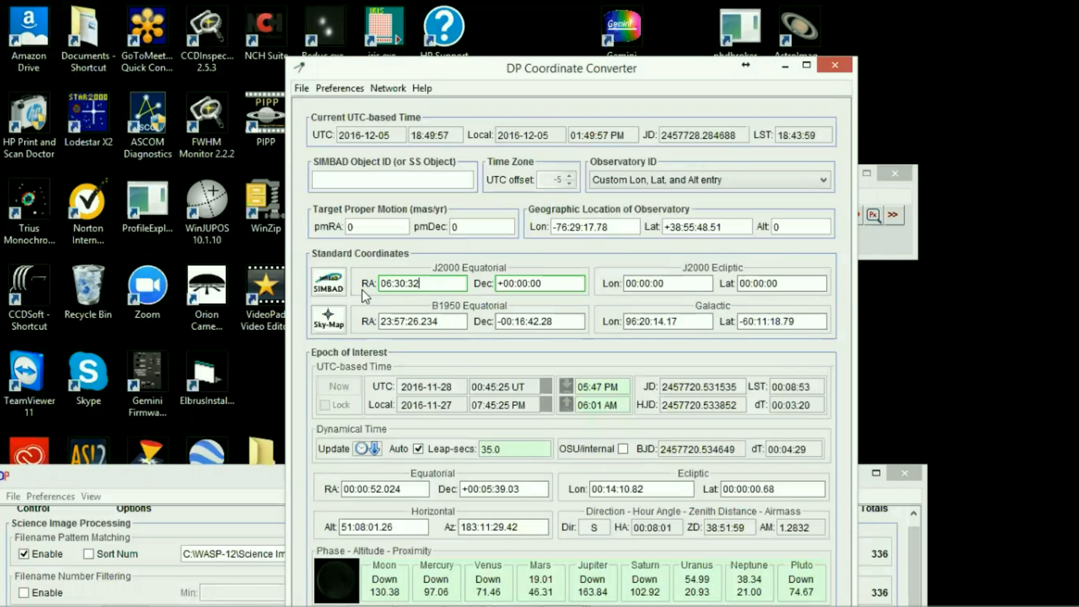
text(.79)
- Set the J2000 equatorial declination in the DP Coordinate Converter to +29:40:20.4
click(560, 284)
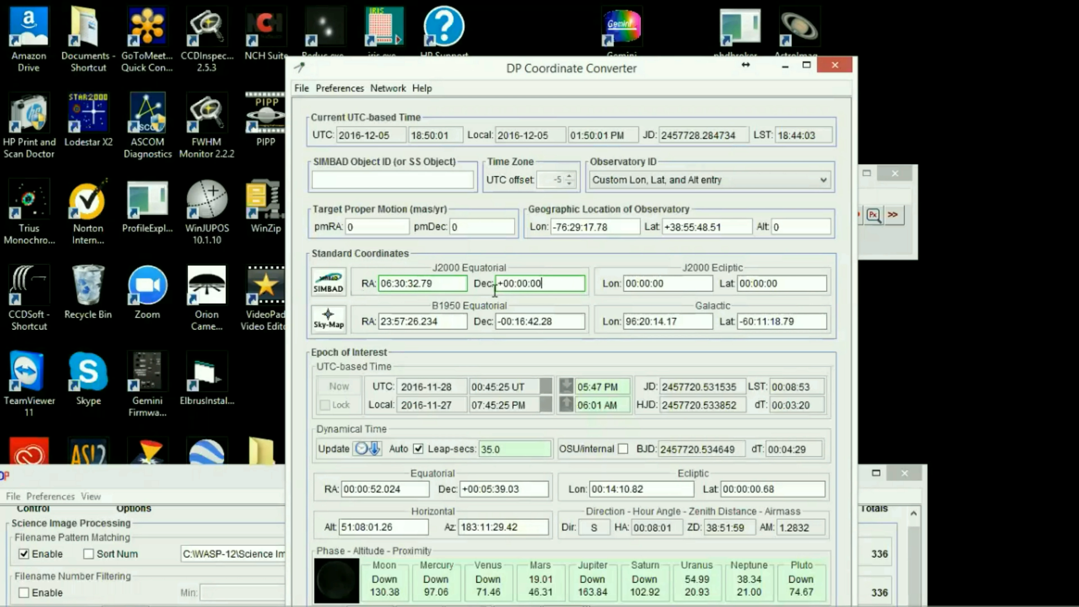
drag(495, 291, 484, 283)
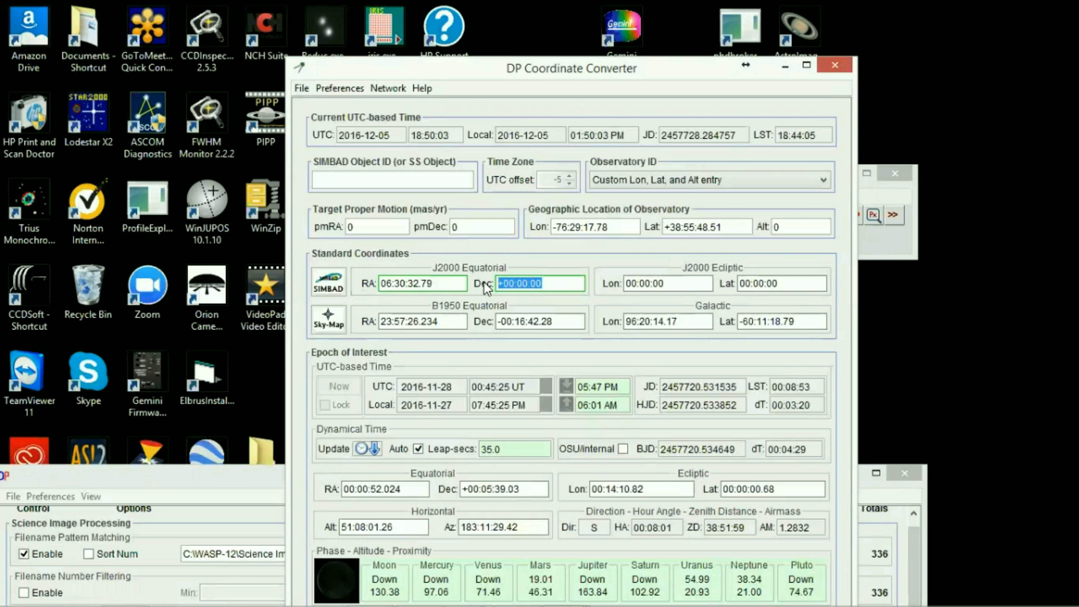
key(BackSpace)
text(+)
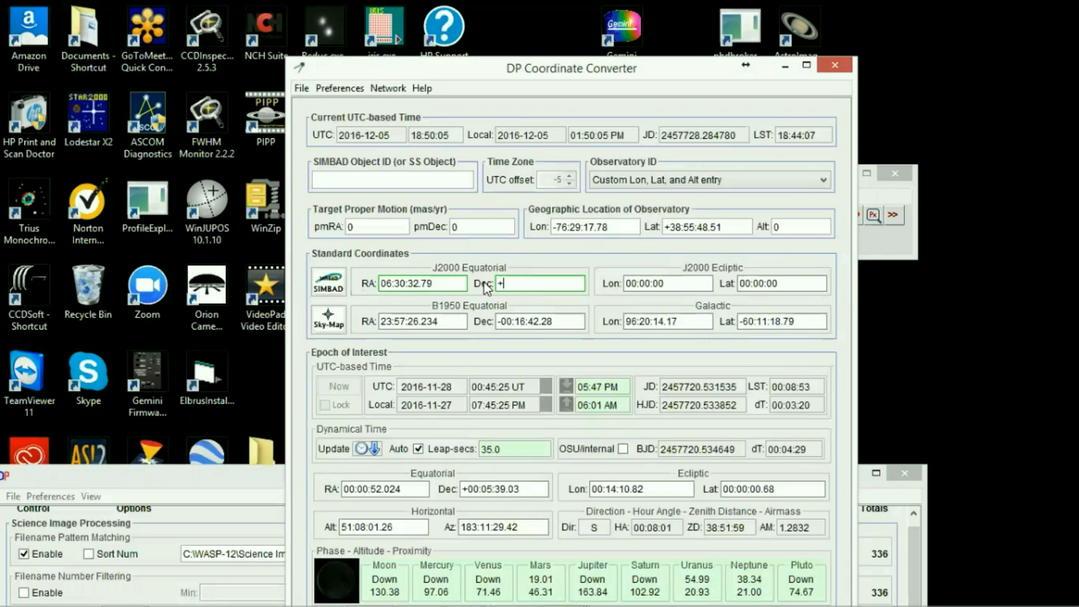
text(29:40:20)
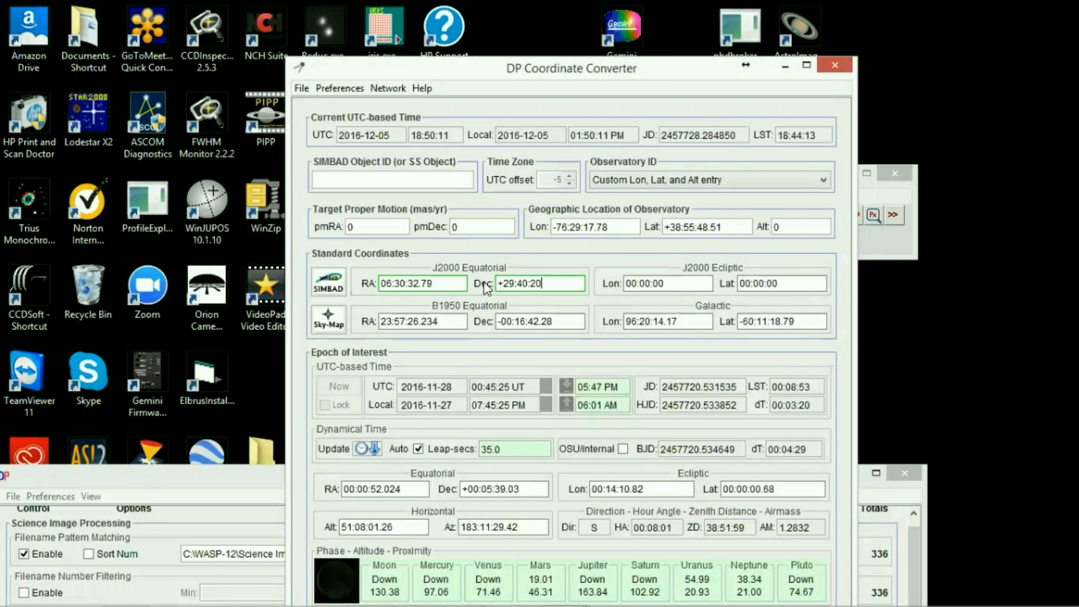
text(.4)
- Move the DP Coordinate Converter aside and bring the CCD Data Processor window back into full view
drag(677, 67, 467, 13)
click(691, 108)
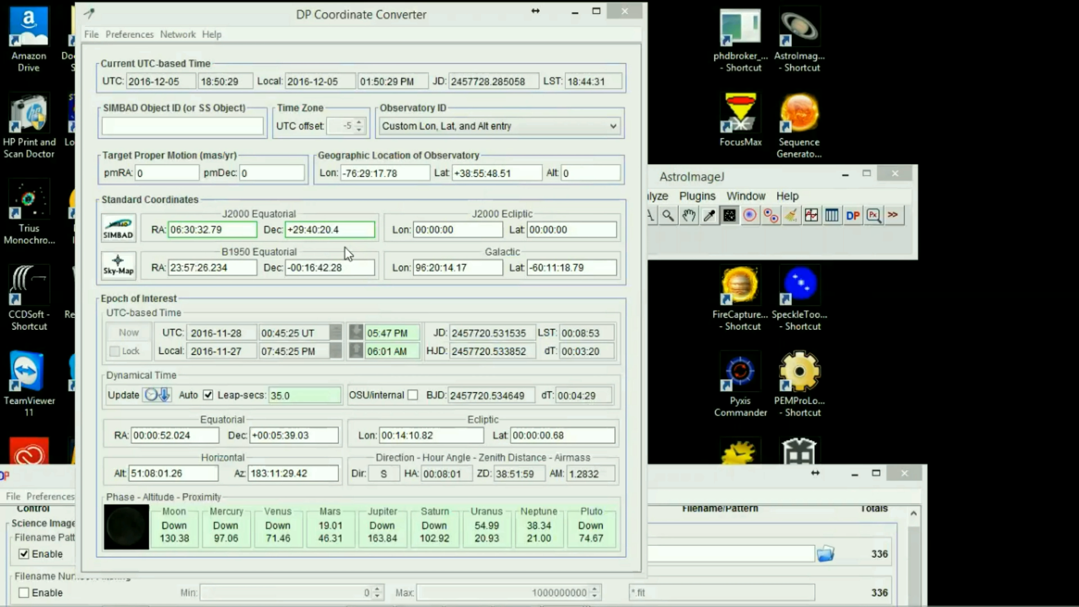
click(718, 462)
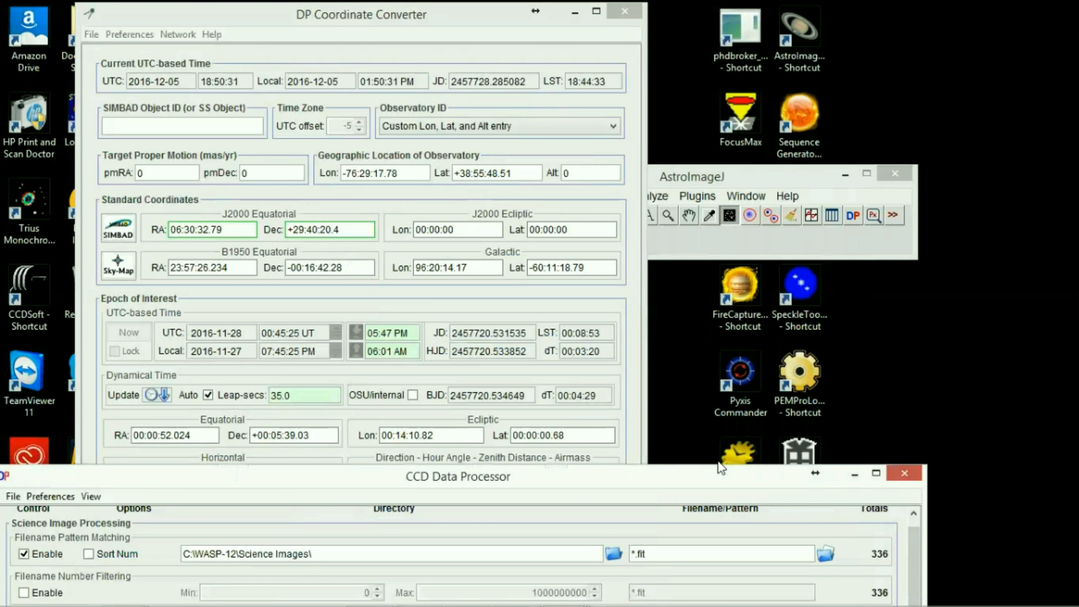
drag(721, 468, 746, 31)
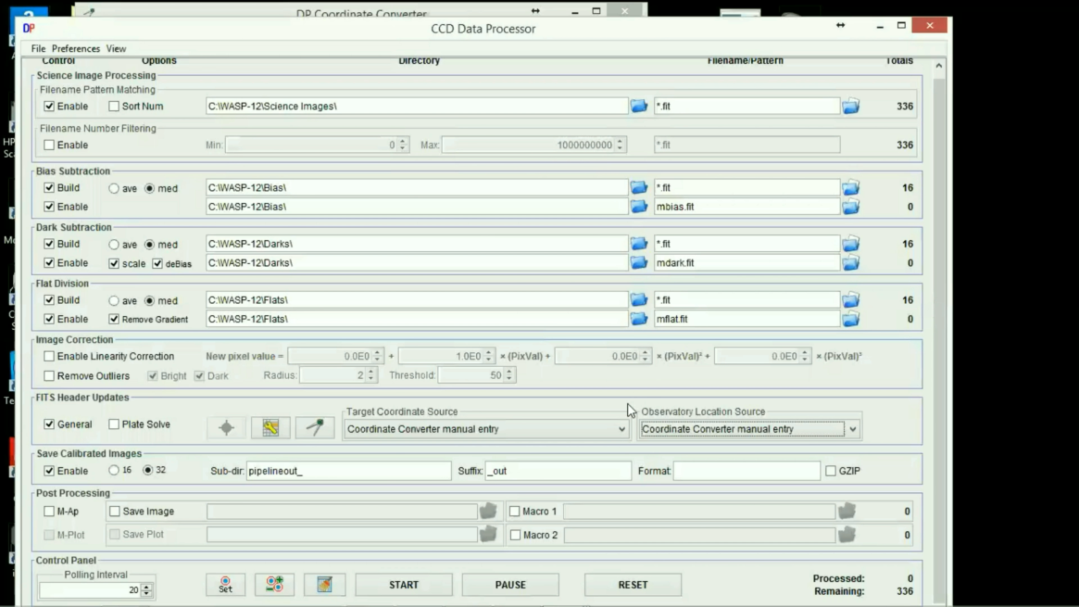
- Switch the target coordinate source to FITS header target RA/DEC (J2000) and the observatory location source to FITS header latitude and longitude
click(623, 430)
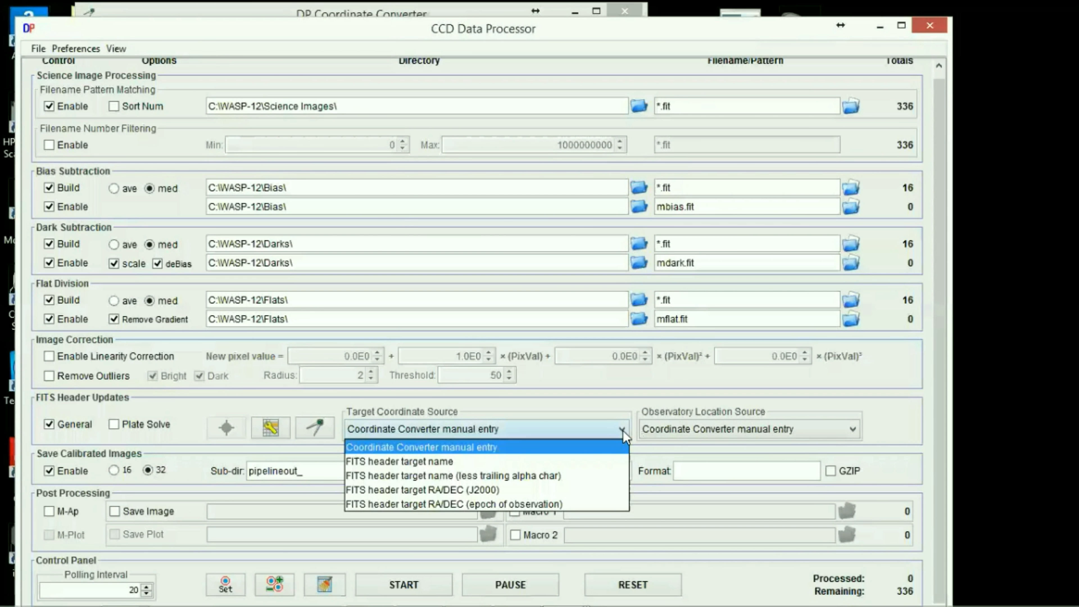
click(576, 492)
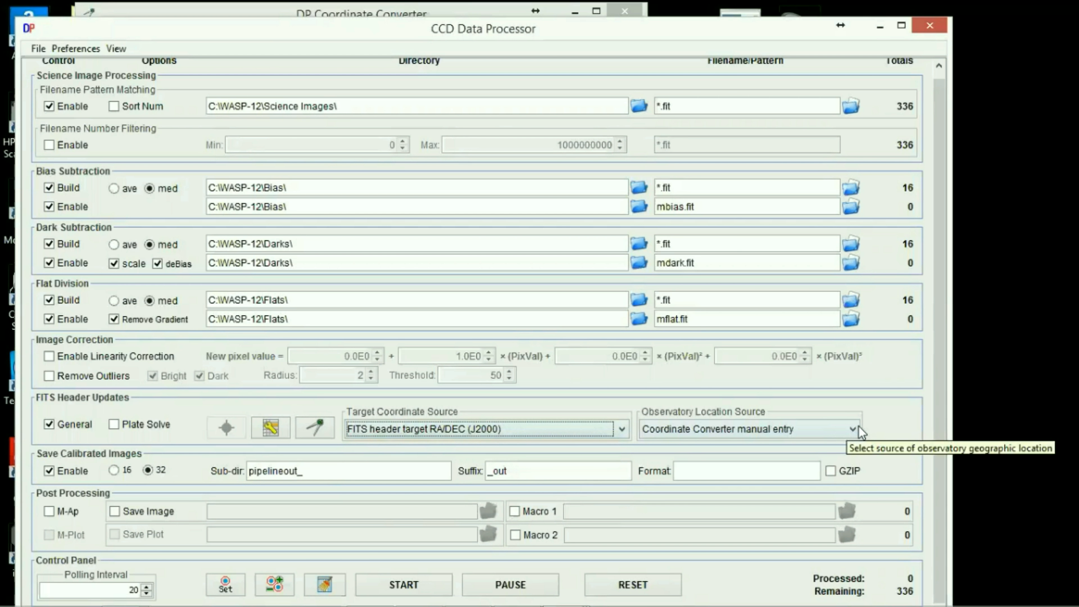
click(851, 429)
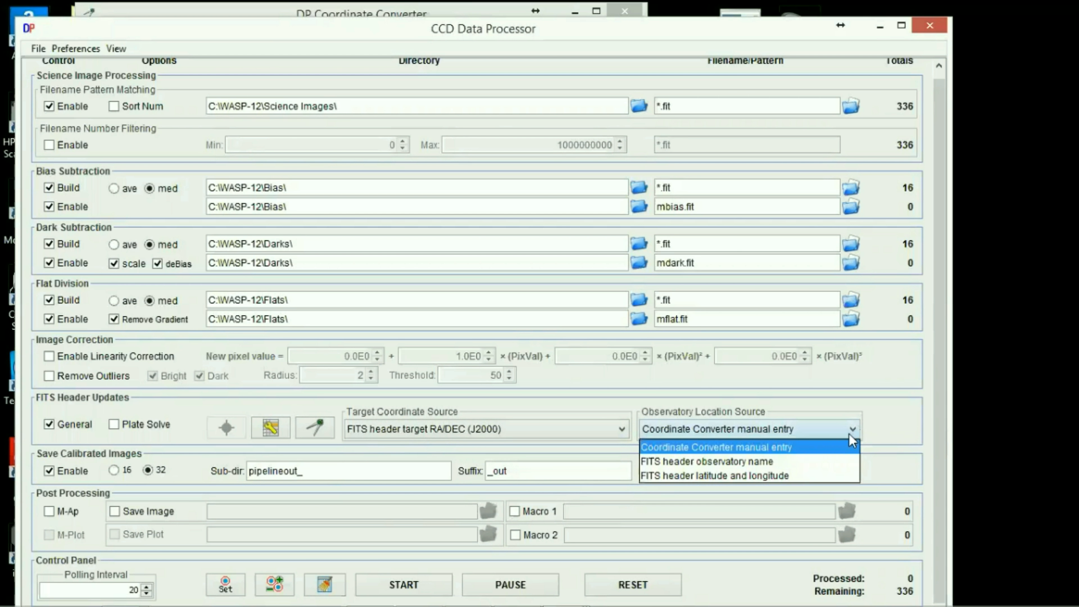
click(693, 479)
click(269, 432)
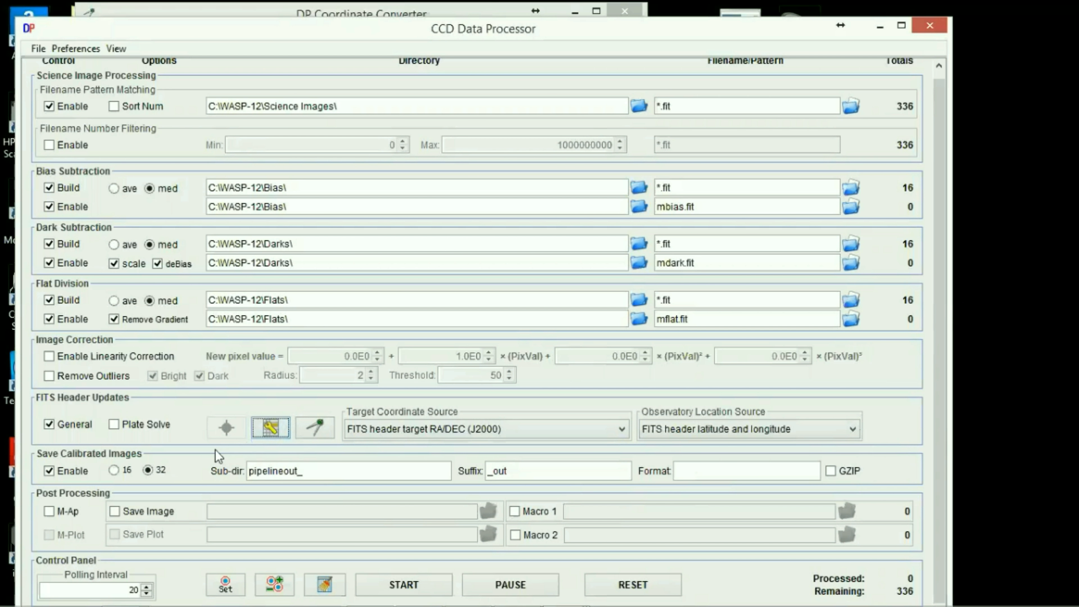
click(174, 430)
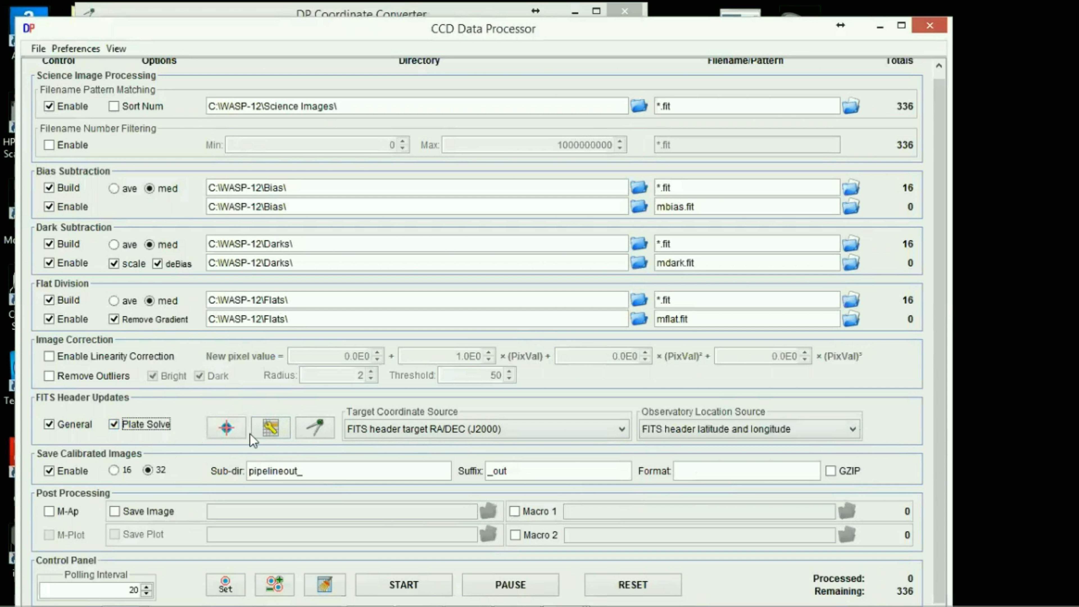
click(115, 424)
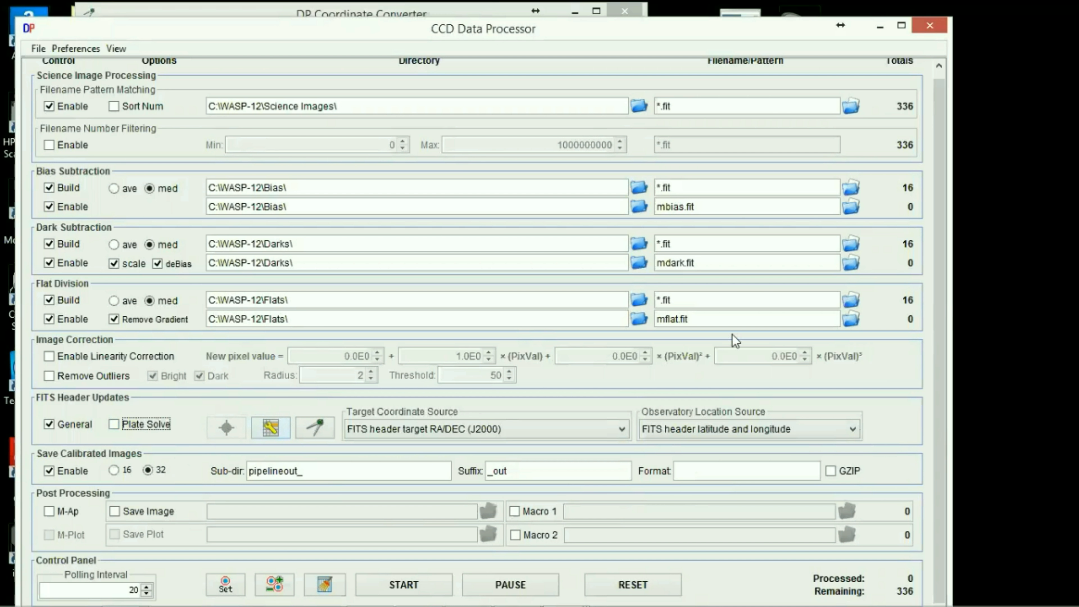
- Start the CCD Data Processor run to build the master bias, dark and flat files and calibrate the science images
scroll(944, 313, up, 1)
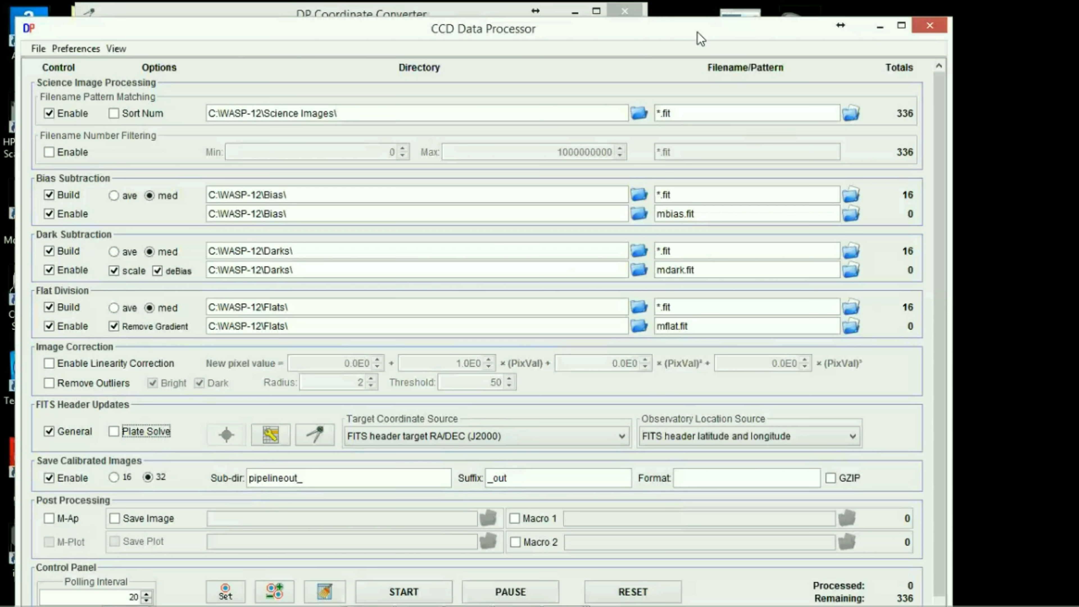
drag(697, 31, 700, 15)
drag(942, 123, 929, 241)
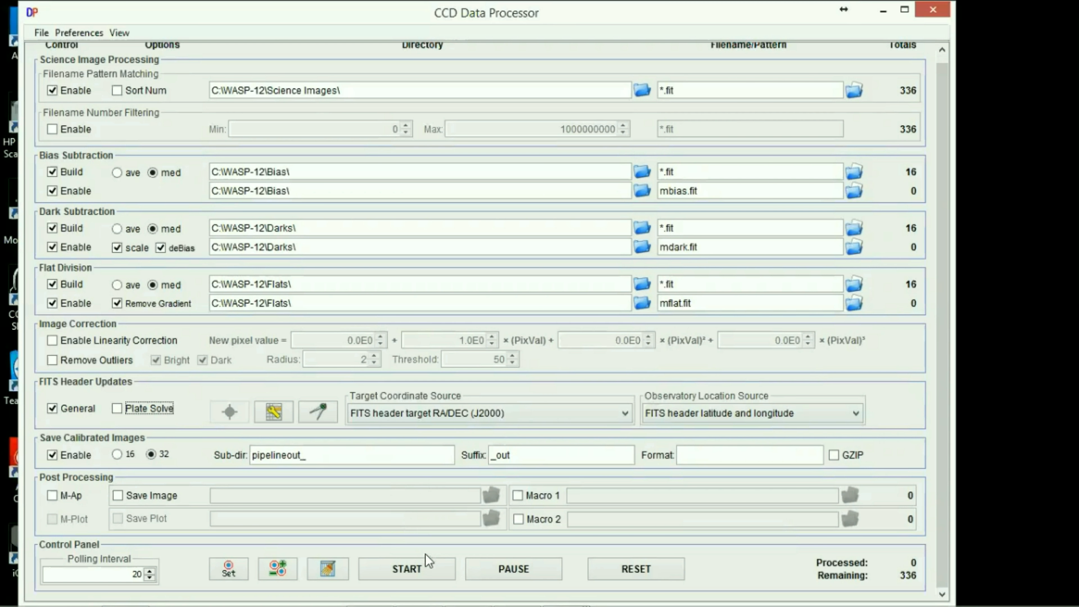
click(421, 569)
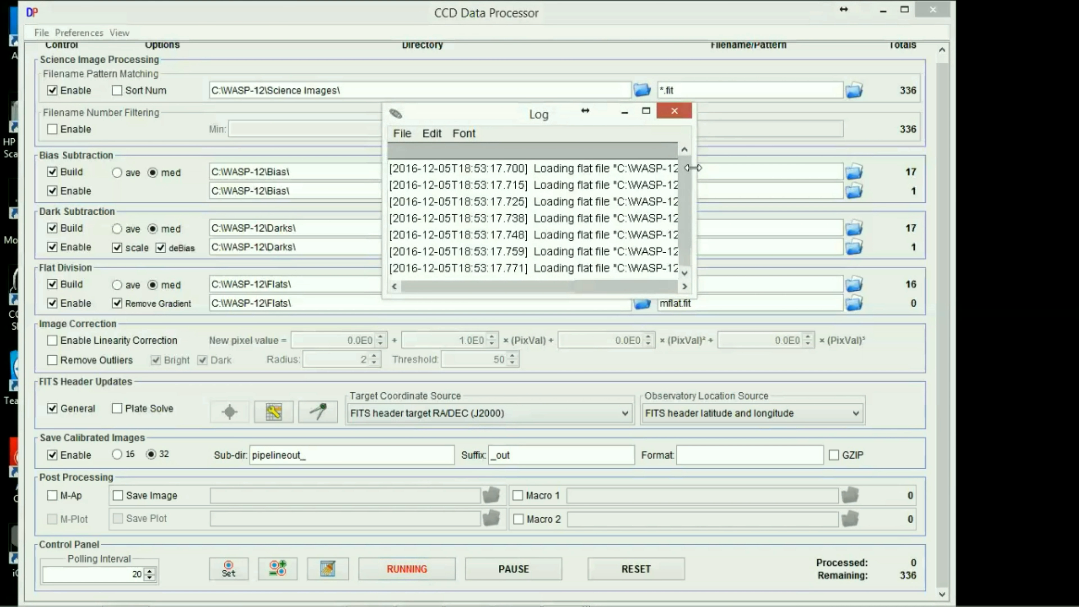
- Widen the processing log and move the calibrated image and the log apart so both can be seen
drag(693, 168, 868, 168)
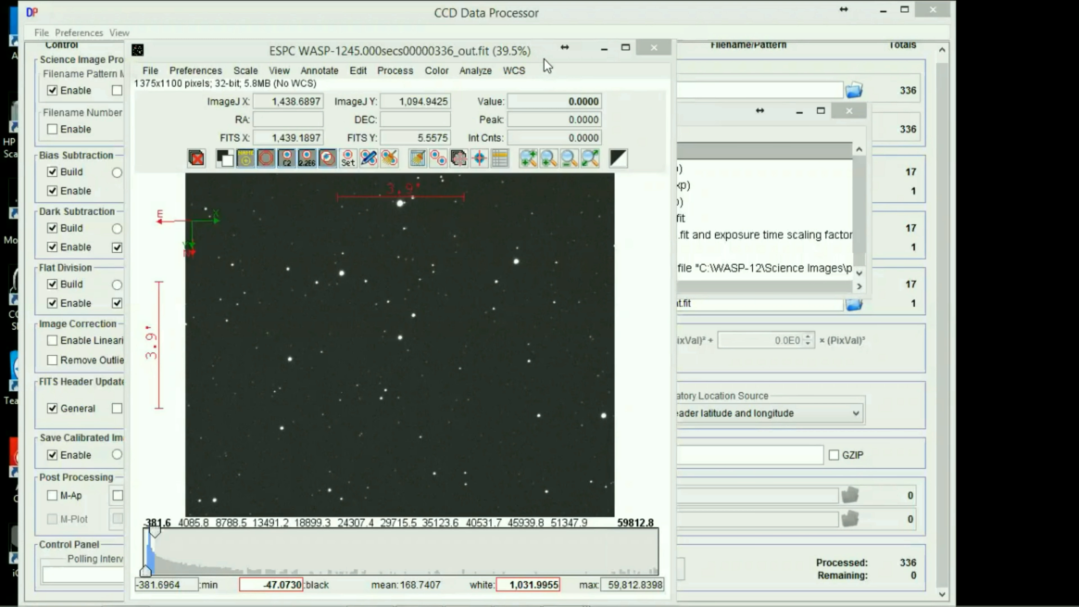
click(541, 48)
drag(544, 53, 201, 180)
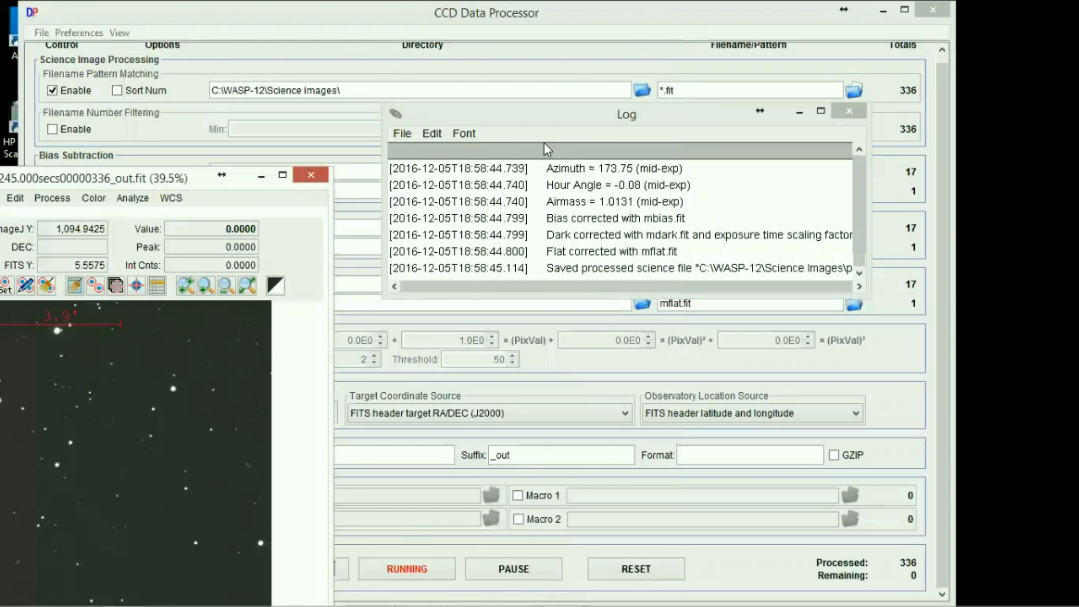
drag(578, 125, 501, 135)
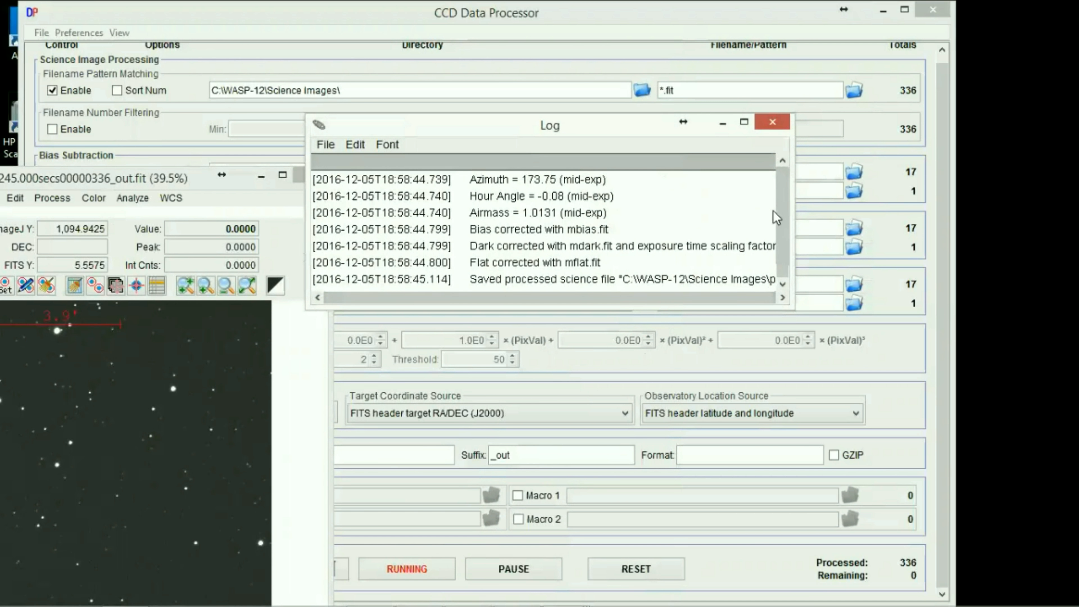
- Go back through the processing log to an earlier science image and examine its observatory location, target coordinates and Julian dates
scroll(779, 248, up, 5)
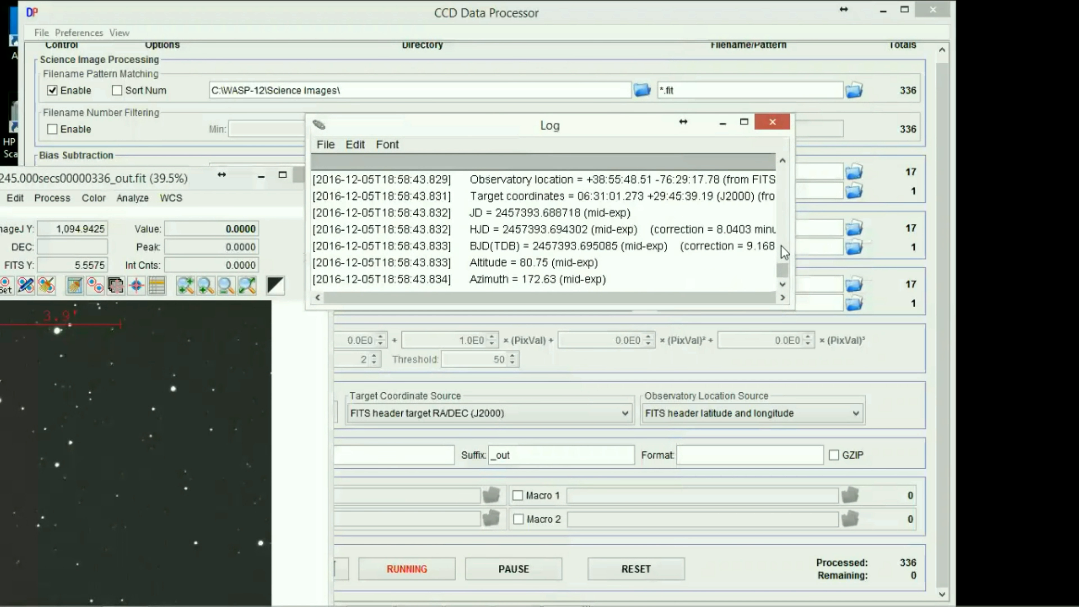
scroll(782, 269, up, 5)
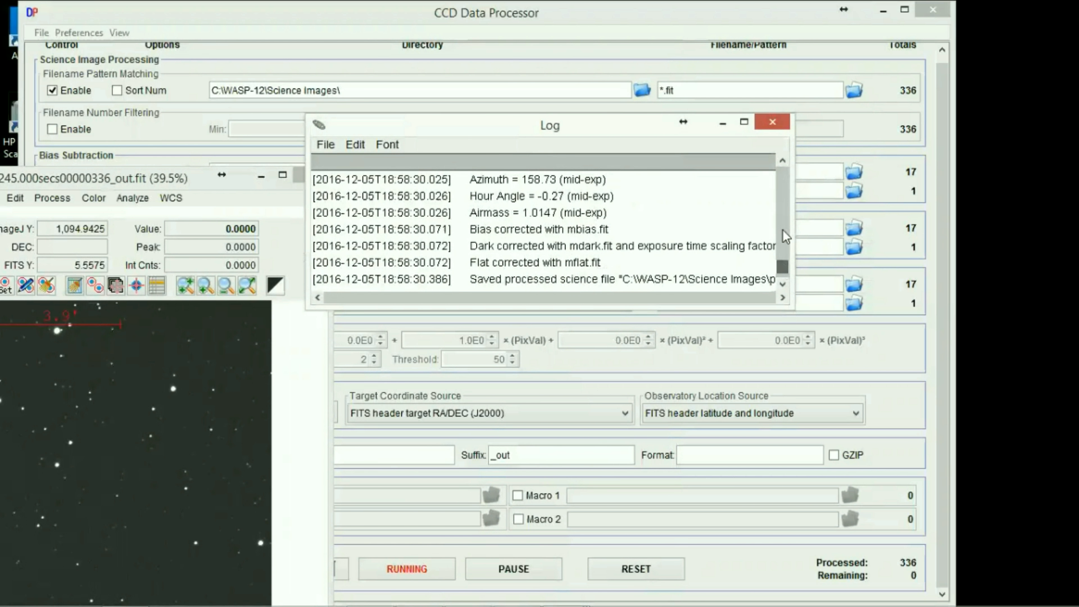
click(783, 161)
click(782, 160)
click(782, 160)
click(782, 160)
click(782, 160)
click(783, 159)
click(782, 159)
click(783, 160)
click(782, 160)
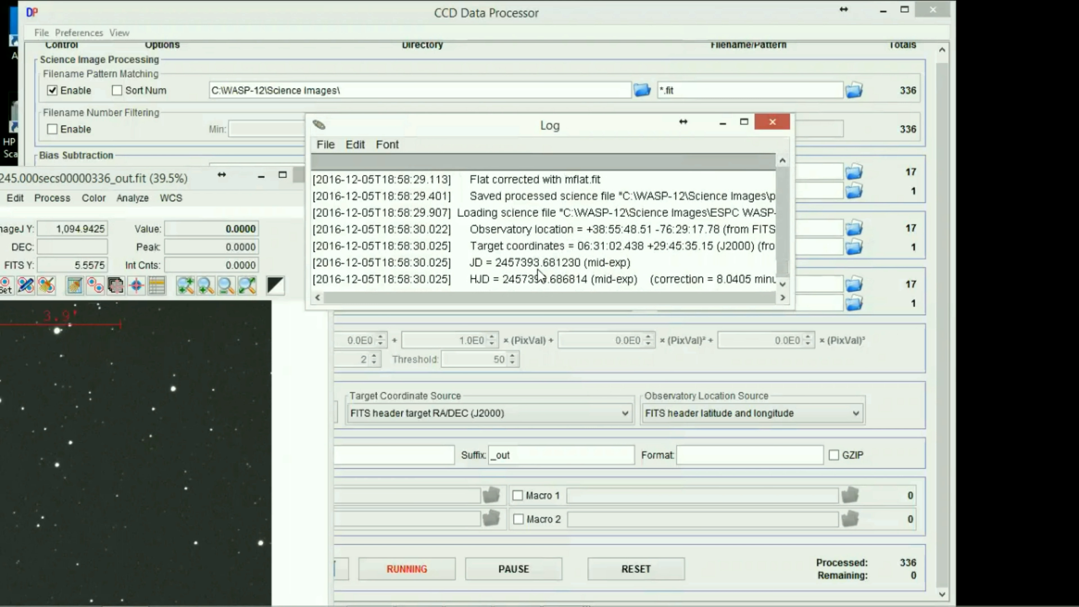
- Examine that image's remaining log entries, from BJD and airmass to the bias, dark and flat corrections, widening the log to read the file names
click(782, 284)
click(783, 284)
click(782, 284)
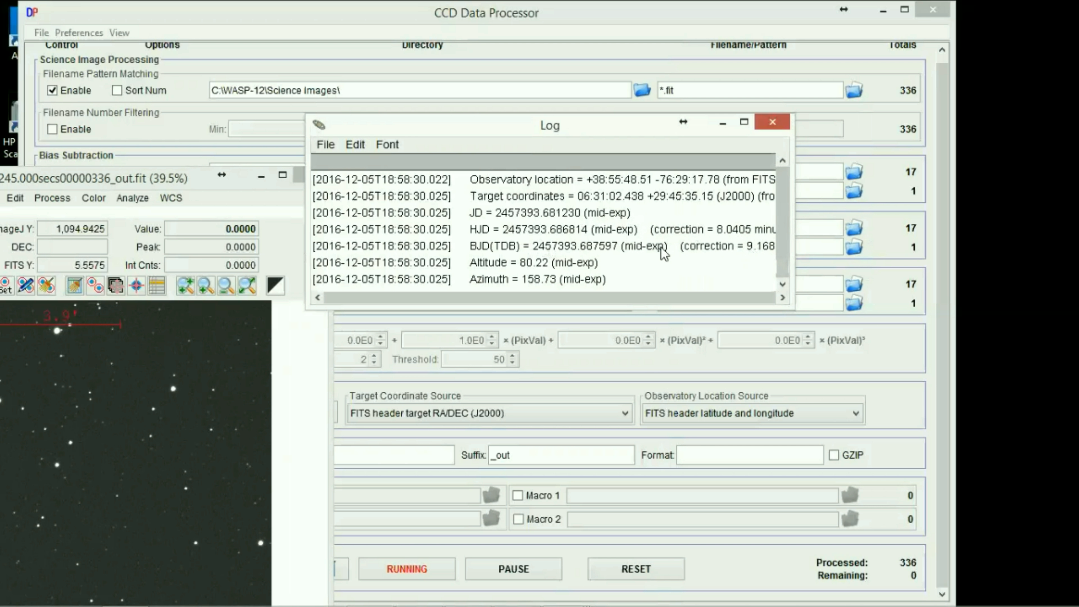
click(782, 284)
click(782, 284)
click(782, 284)
click(782, 284)
click(782, 284)
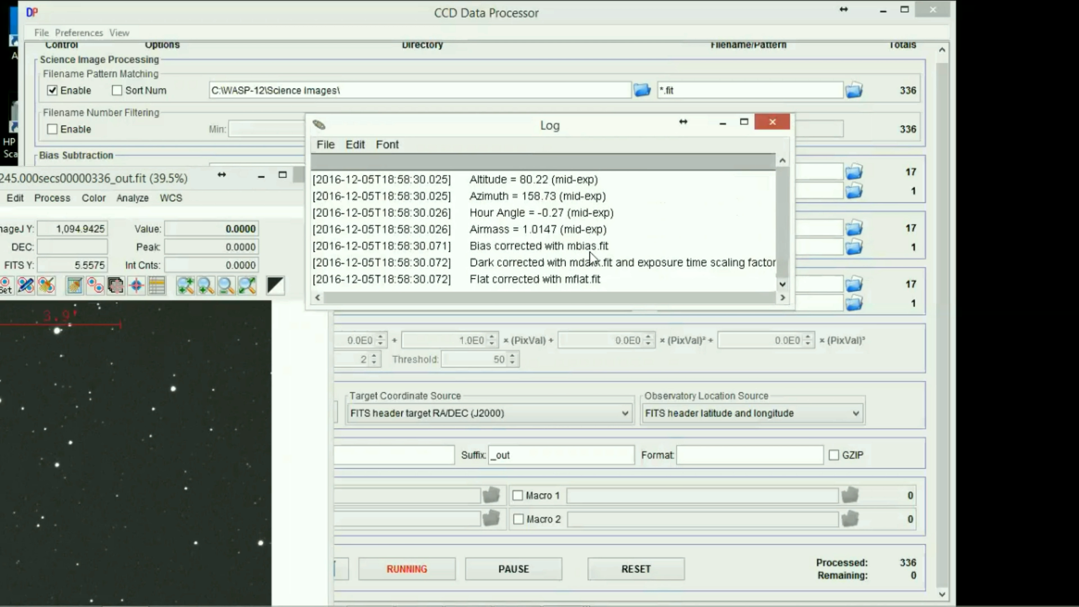
click(783, 284)
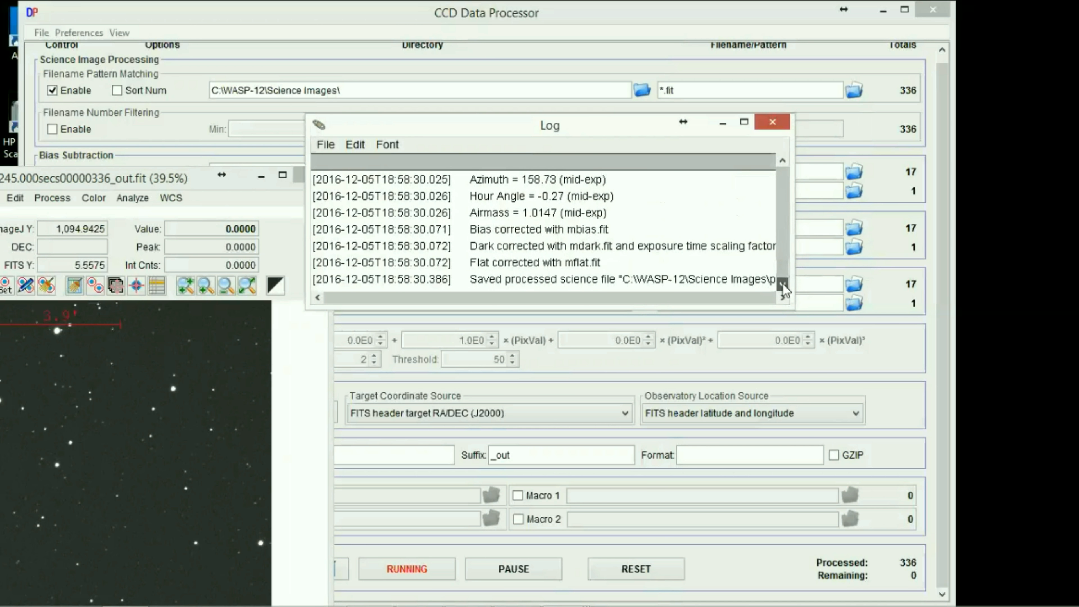
click(783, 284)
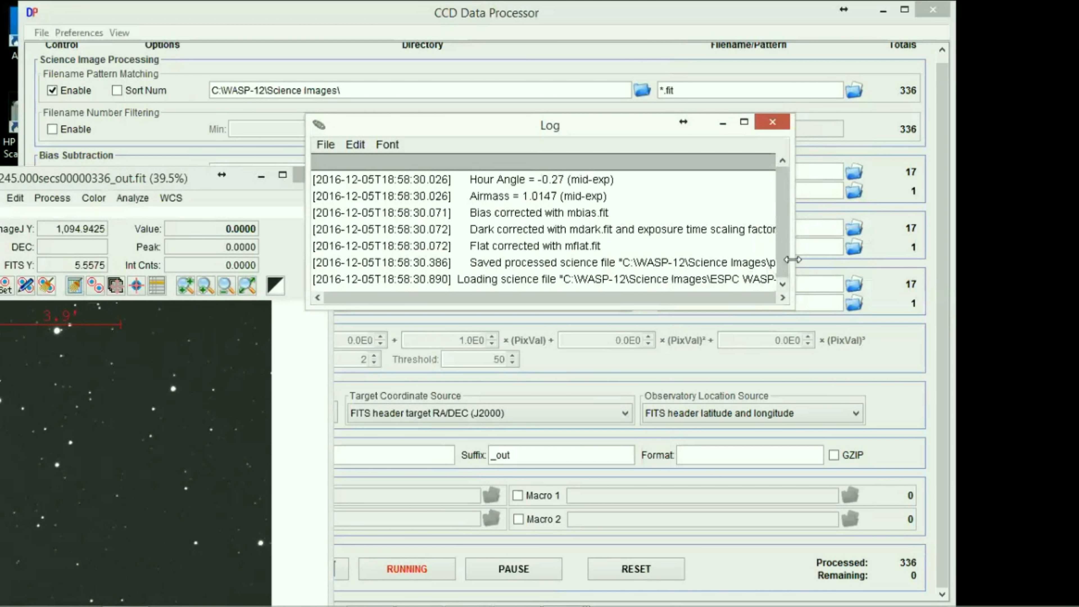
drag(793, 260, 970, 260)
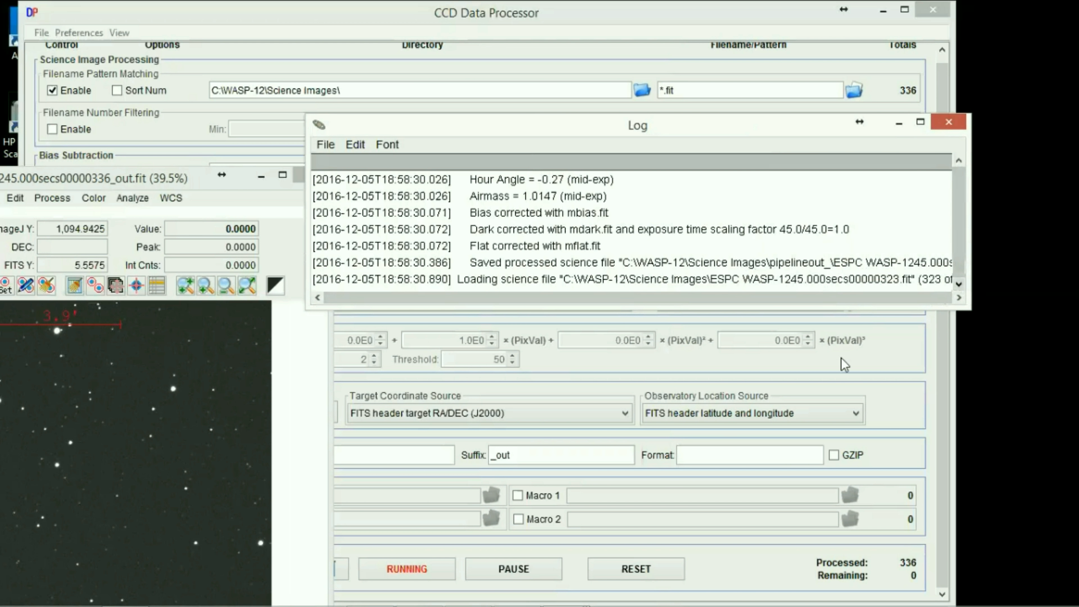
click(901, 127)
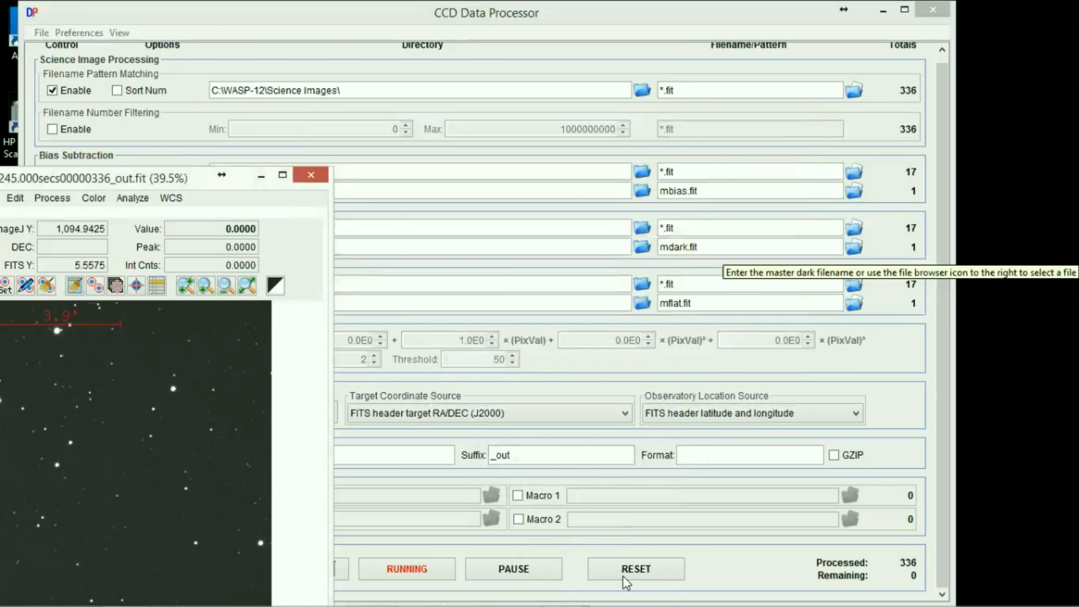
mouse_move(539, 582)
mouse_move(580, 582)
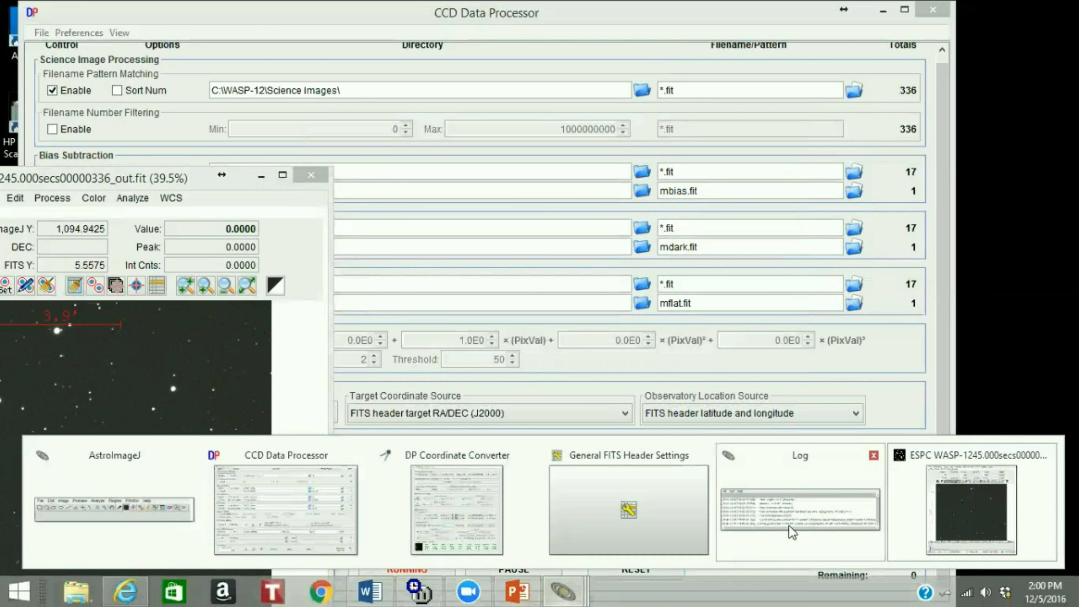
click(794, 459)
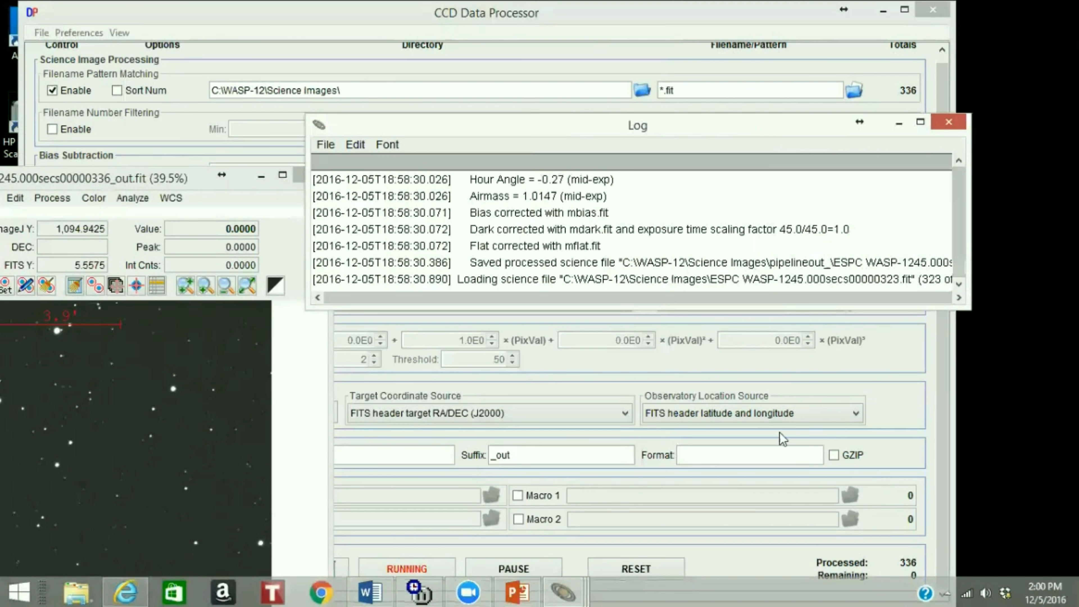
- Save the processing log as Log.txt in the AIJ Analysis folder of WASP-12 and minimize the log window
click(330, 146)
click(347, 166)
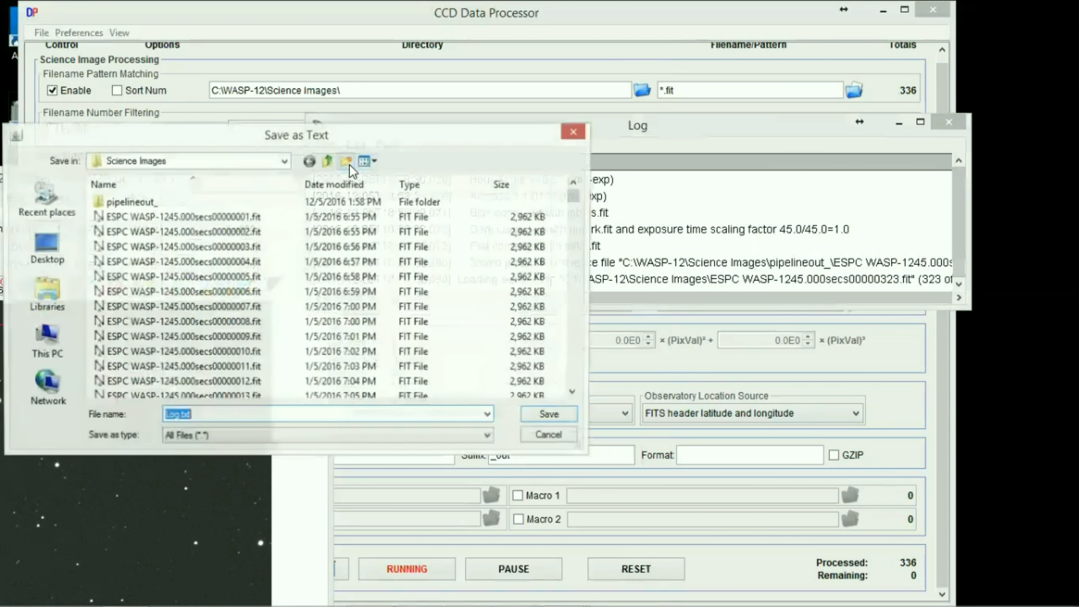
click(327, 160)
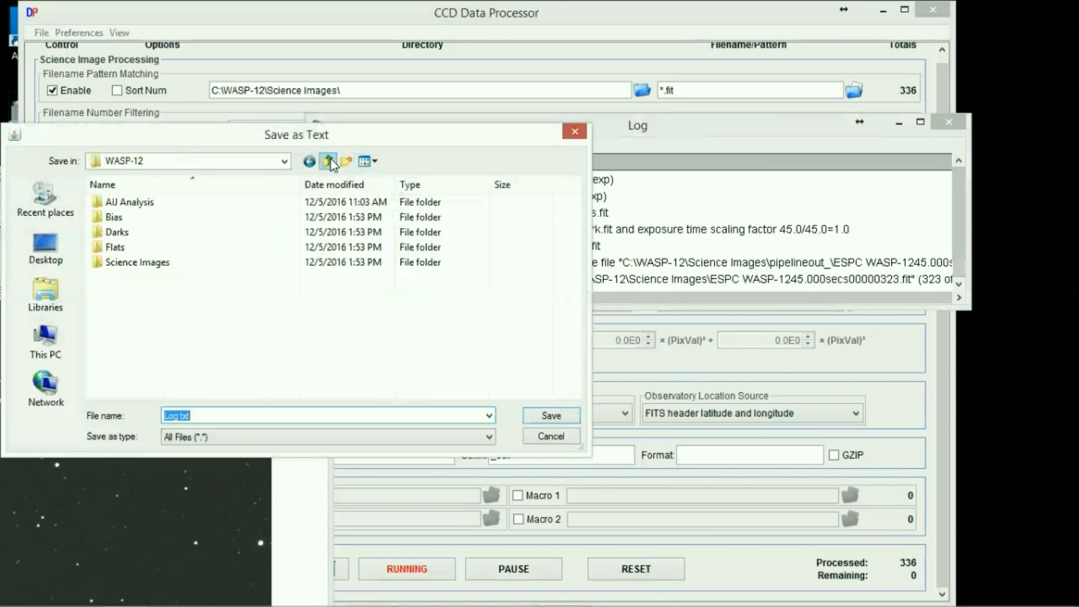
double_click(141, 204)
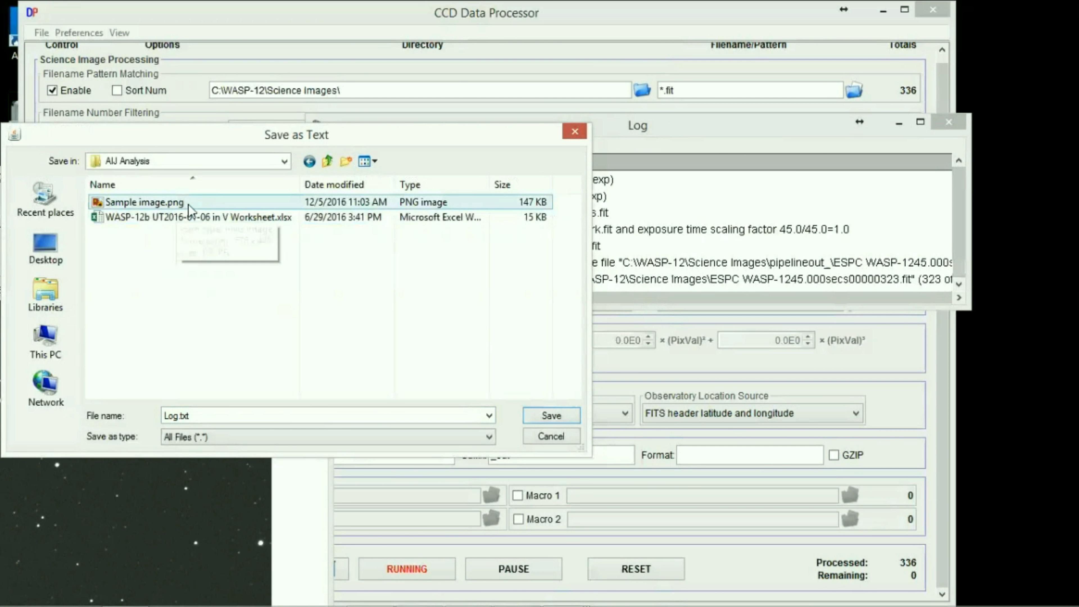
click(552, 416)
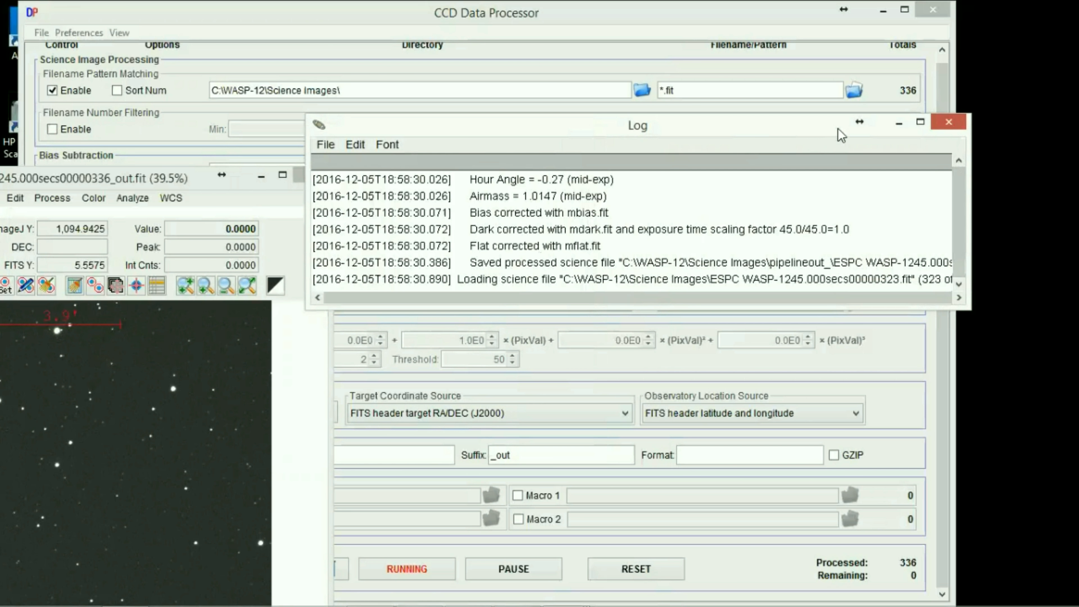
click(898, 124)
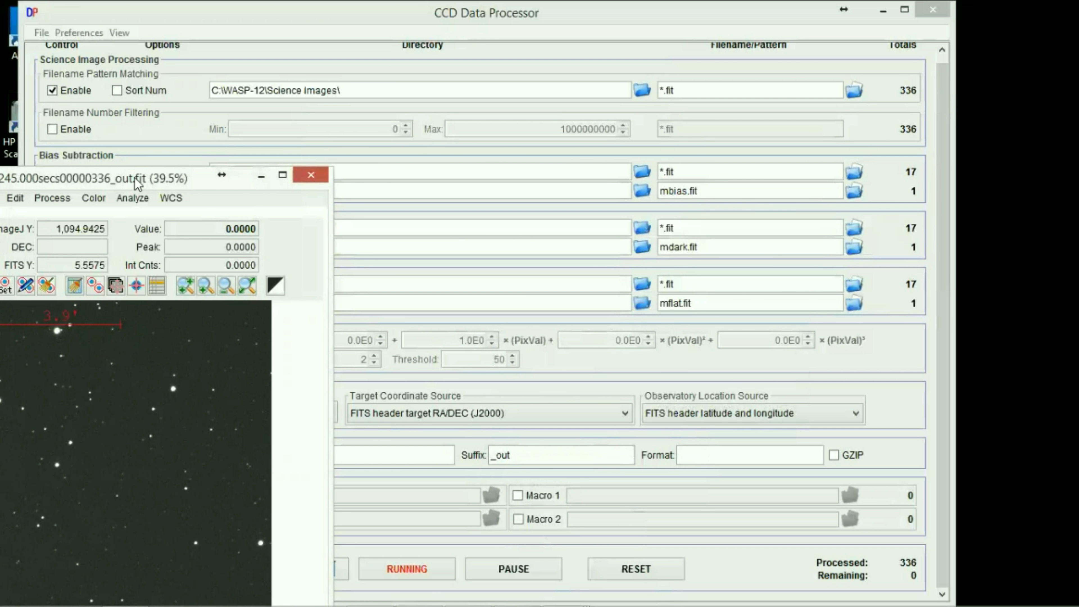
- Move the calibrated image 336 into full view, examine its FITS header down to the Julian date and target coordinate entries, and put the header away
drag(134, 177, 604, 84)
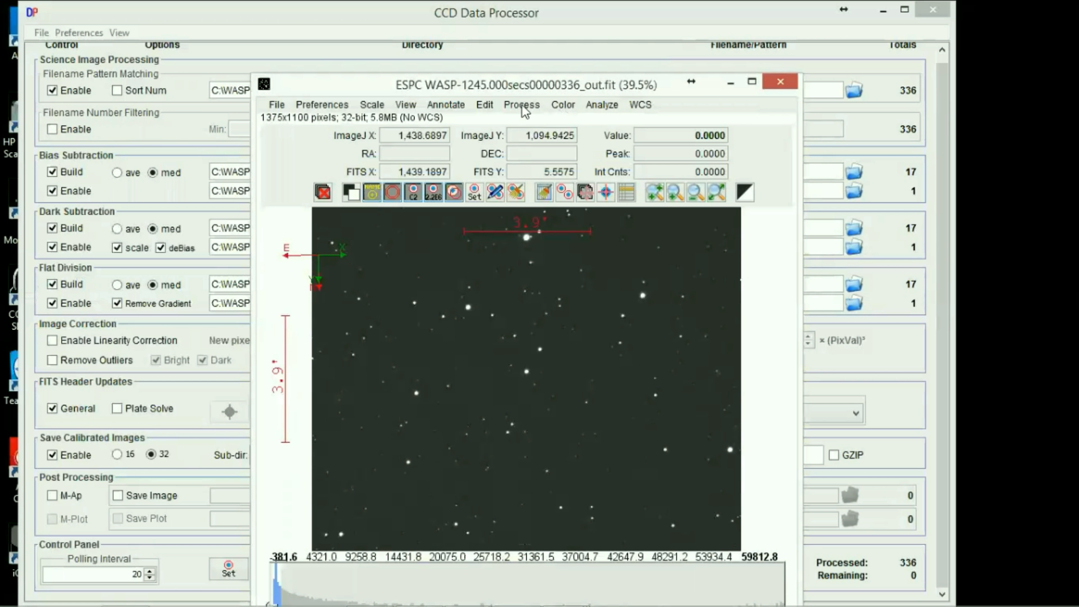
click(488, 107)
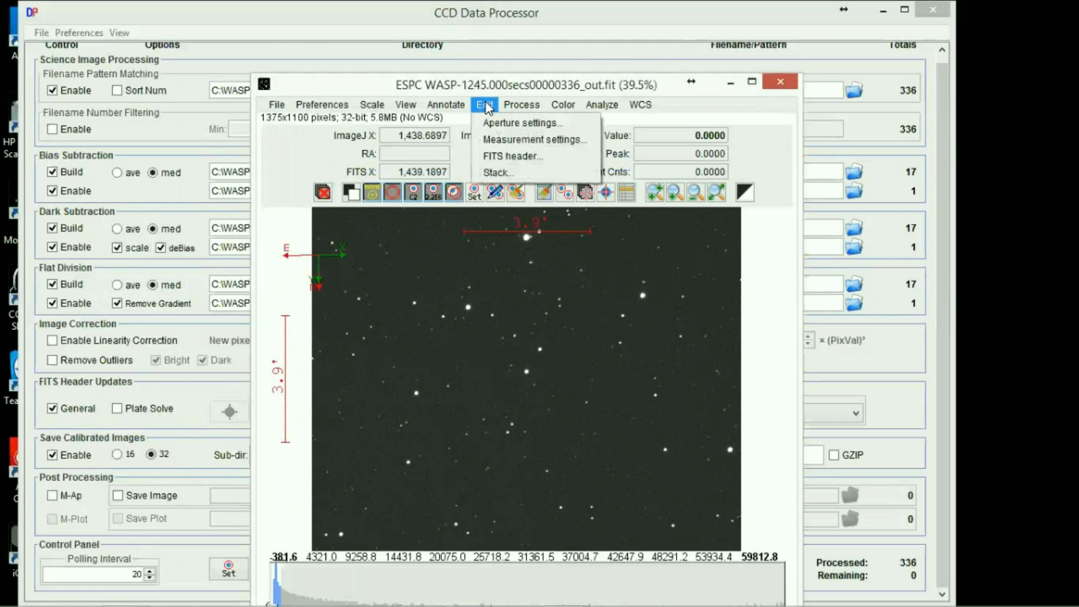
click(514, 155)
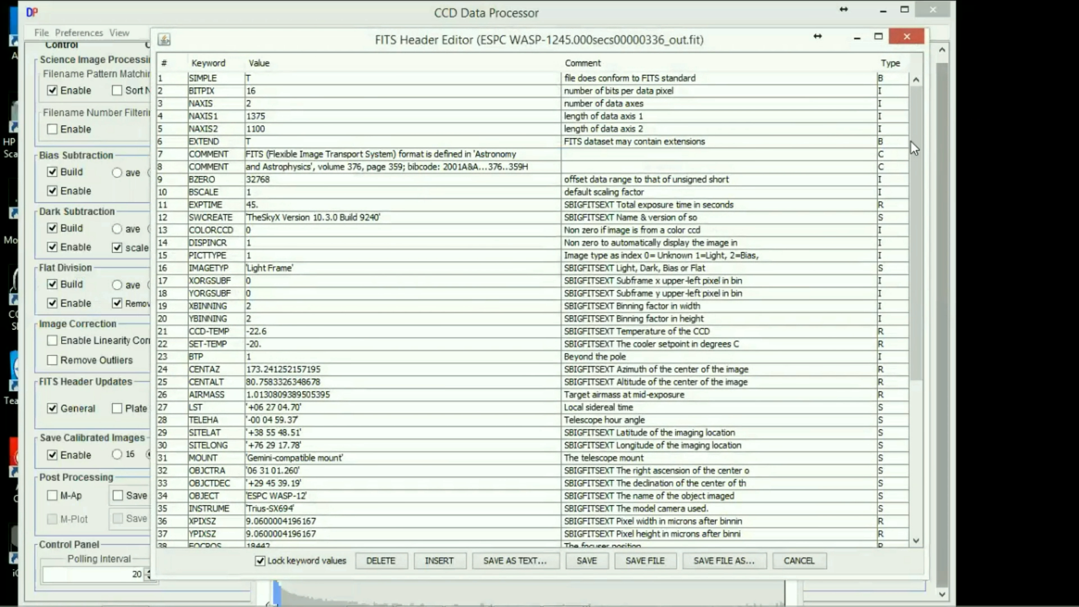
drag(915, 145, 915, 253)
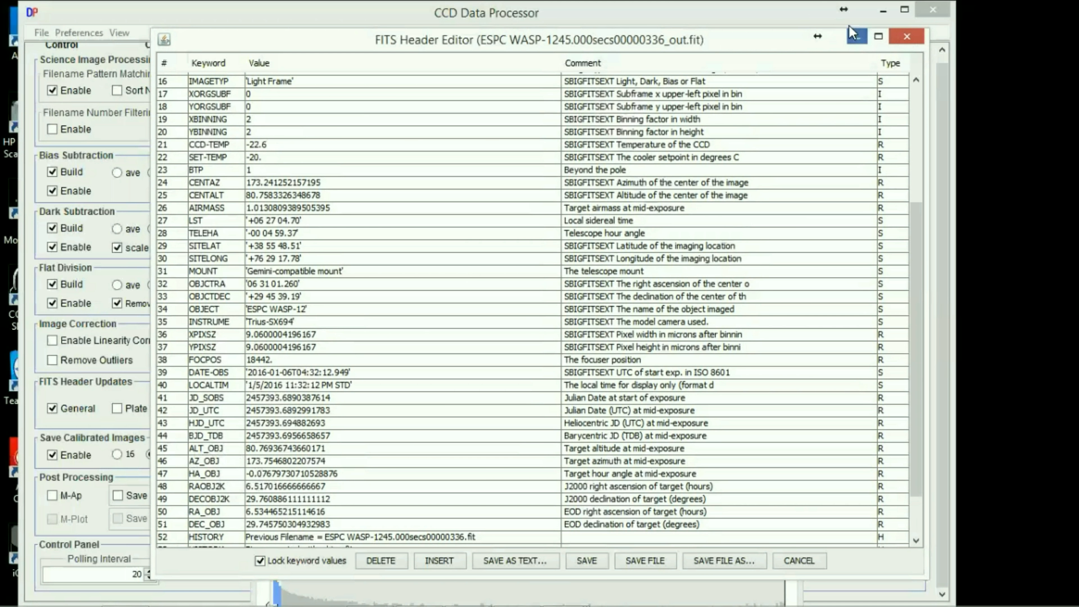
click(812, 19)
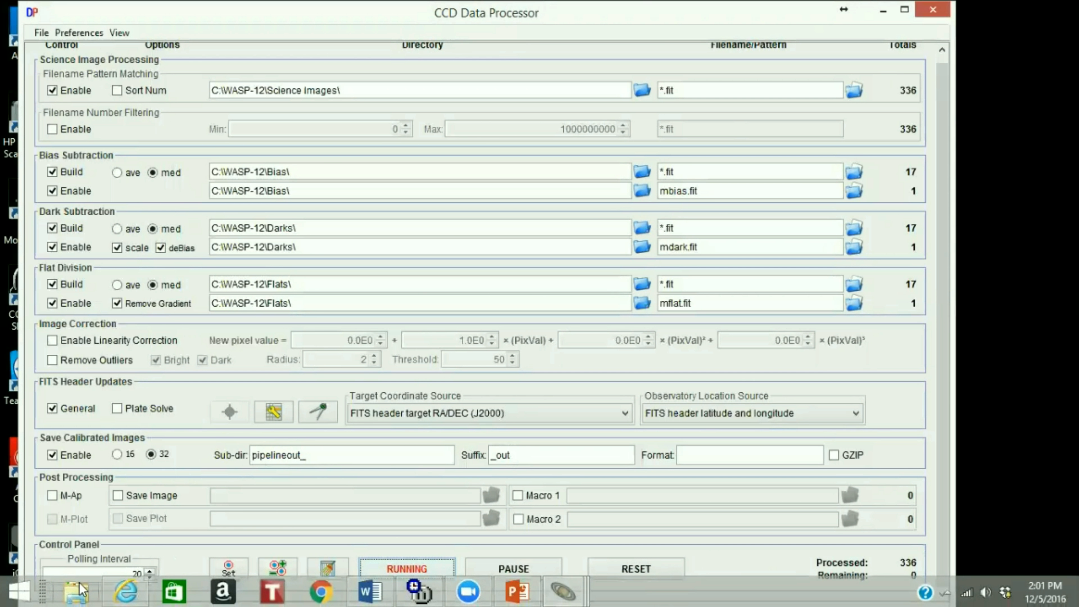
- Switch to File Explorer and open the pipelineout_ folder under WASP-12 > Science Images on the C: drive
click(80, 584)
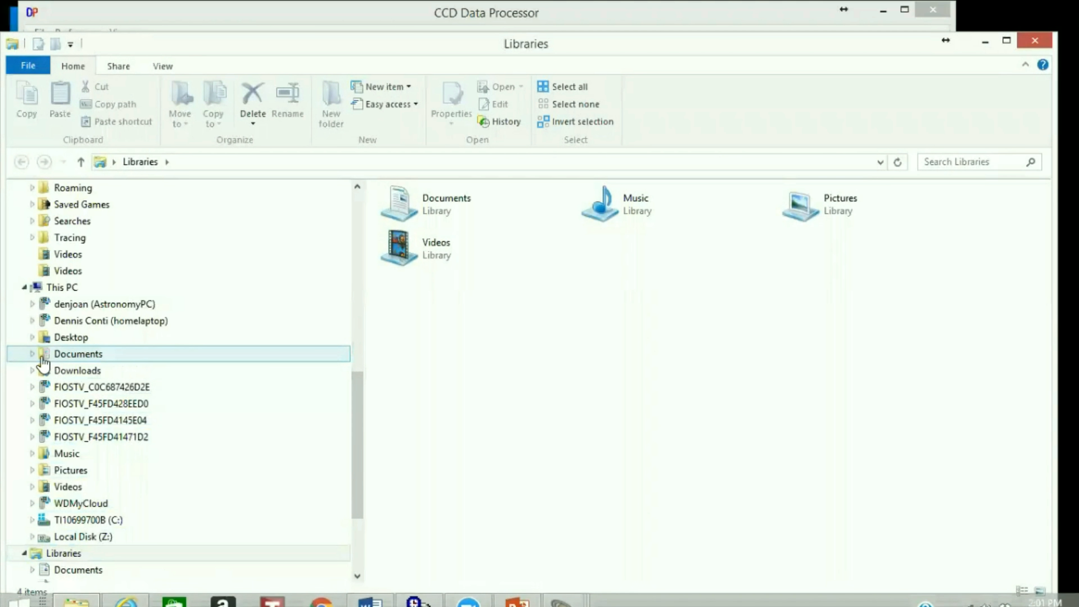
click(29, 354)
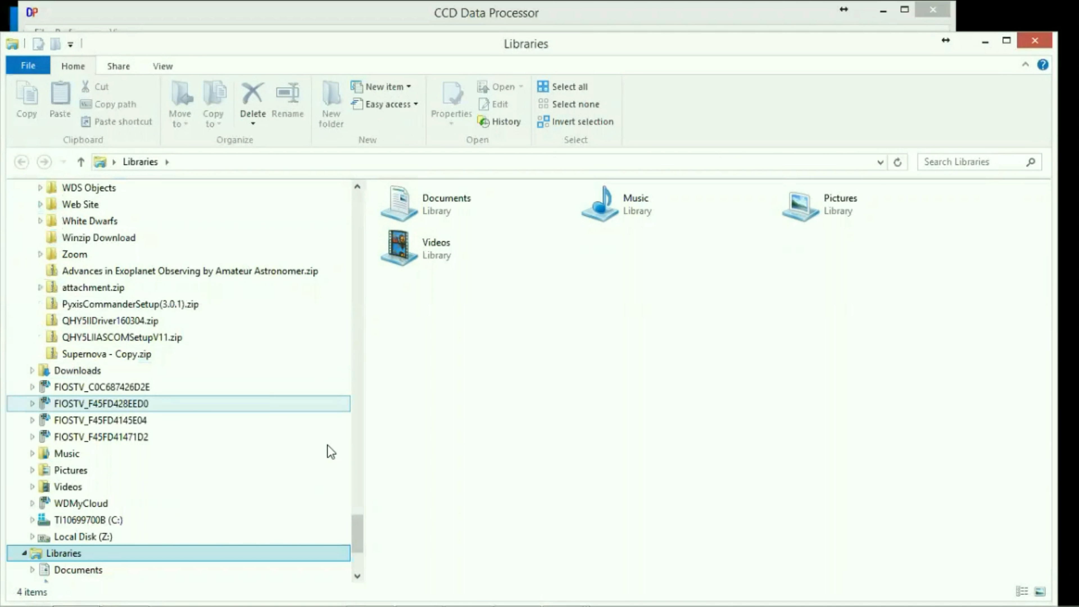
drag(364, 544, 304, 548)
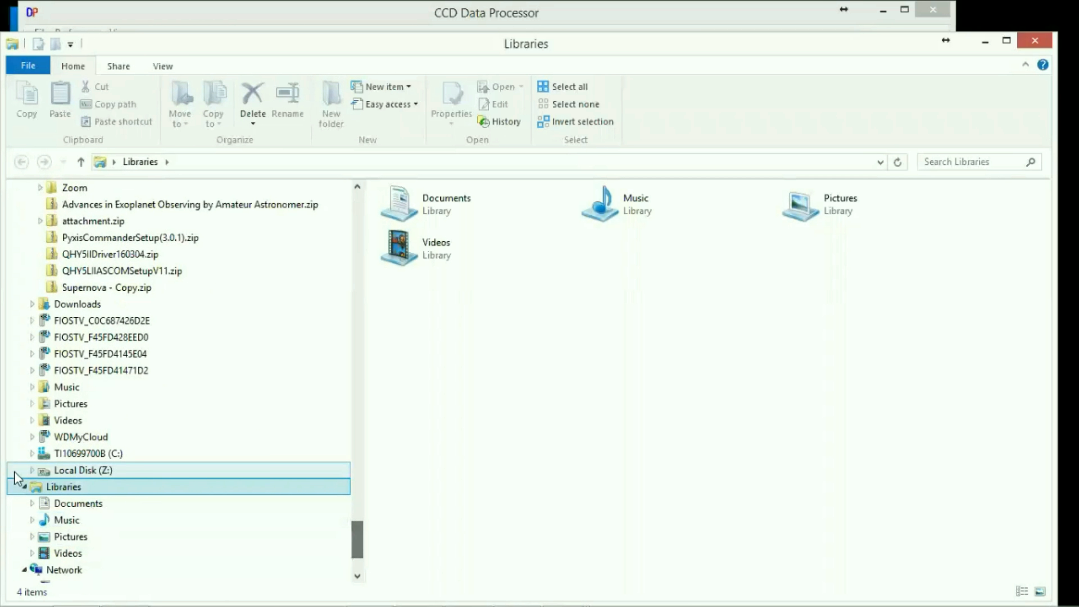
click(32, 454)
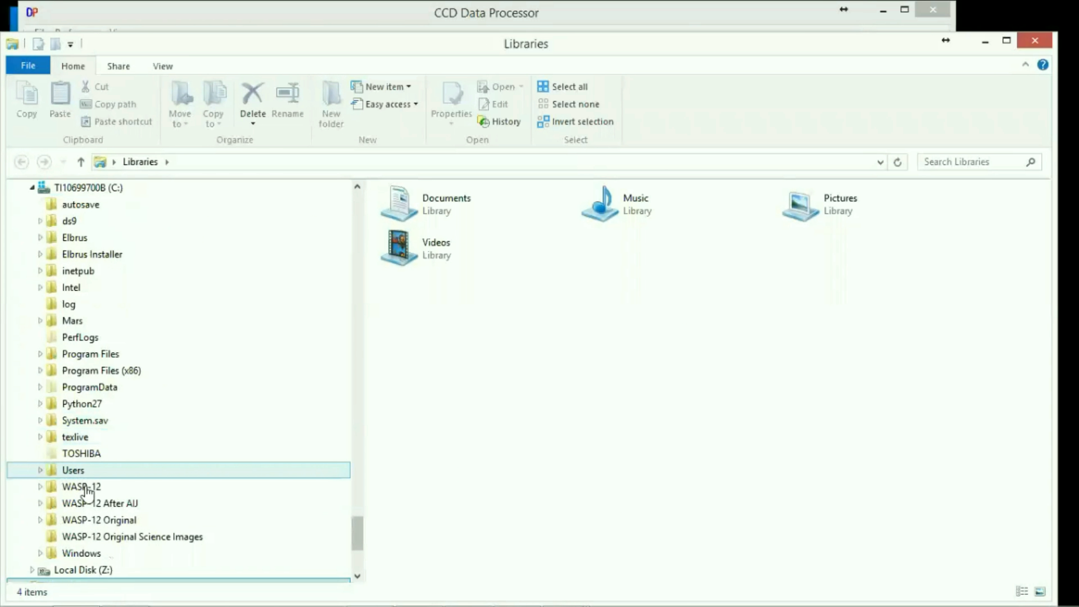
click(40, 487)
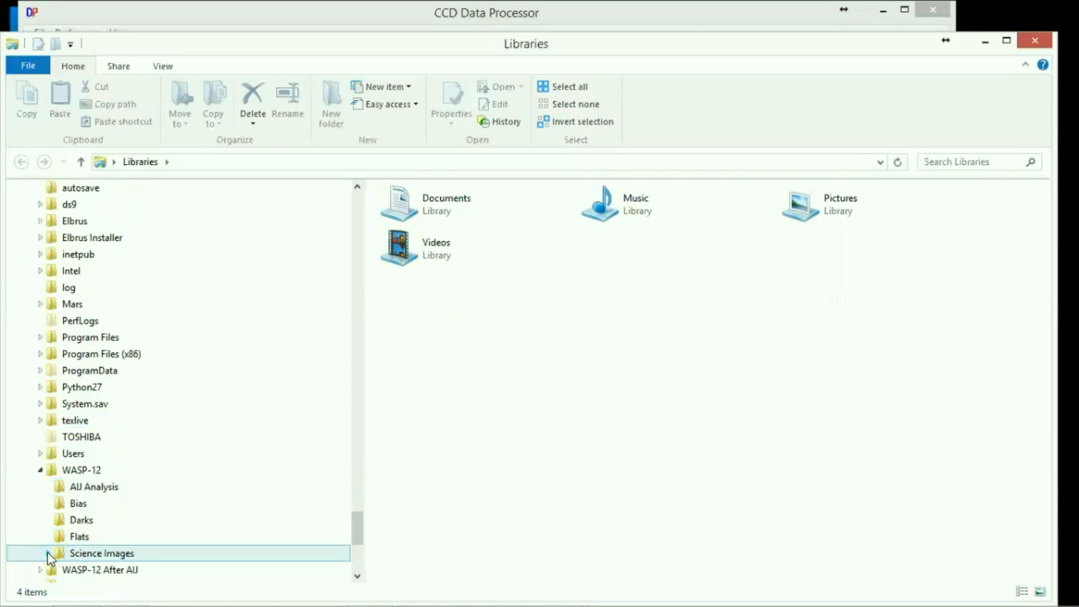
click(48, 552)
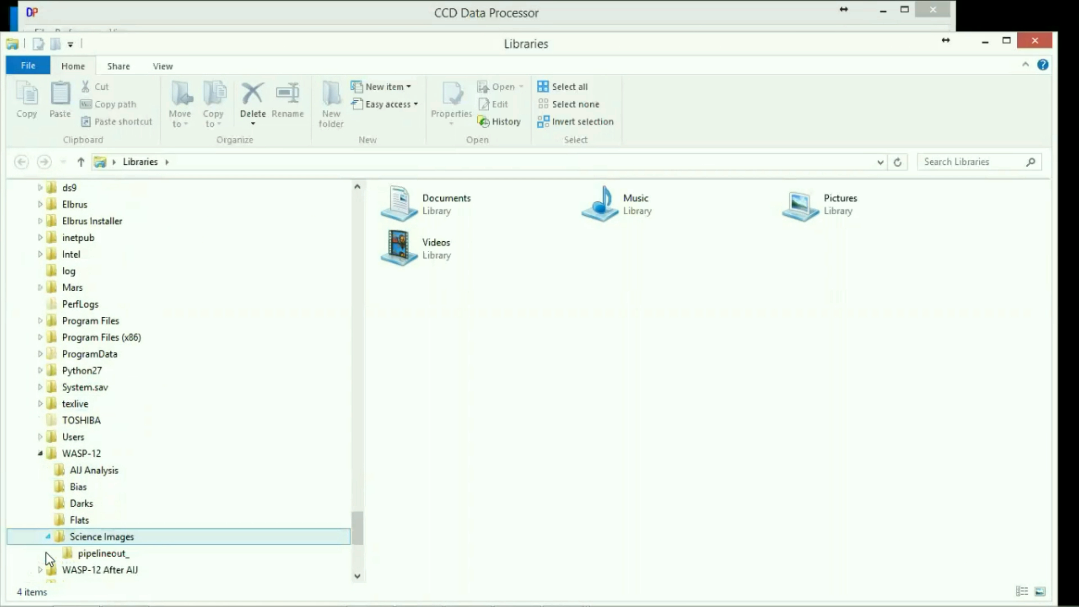
click(104, 553)
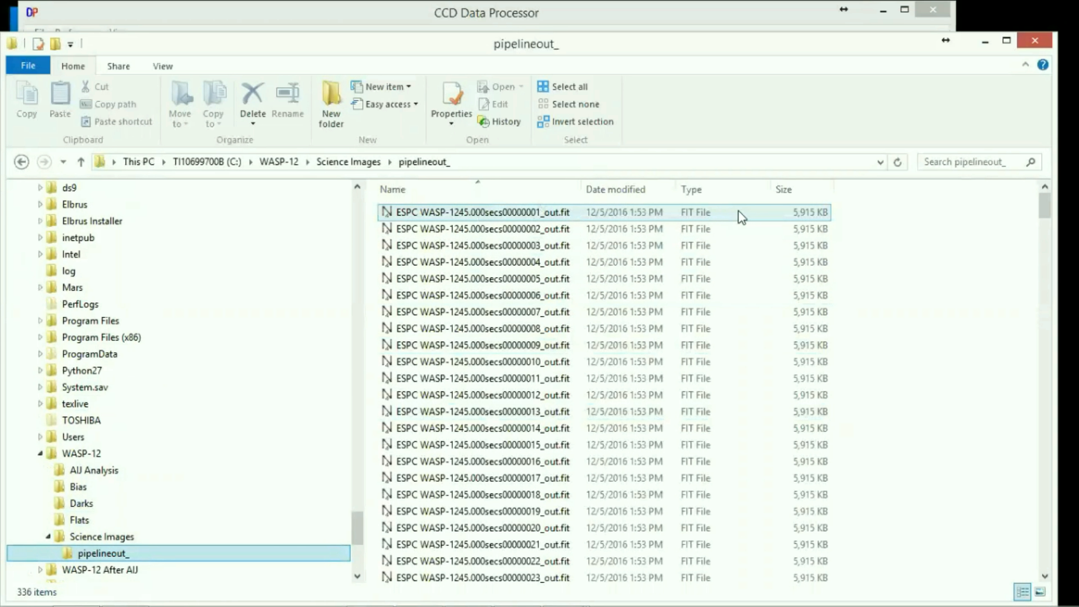
- Look through the calibrated _out.fit files in pipelineout_ and move the folder window down to uncover the CCD Data Processor settings
drag(1045, 205, 1006, 295)
scroll(1000, 211, up, 1)
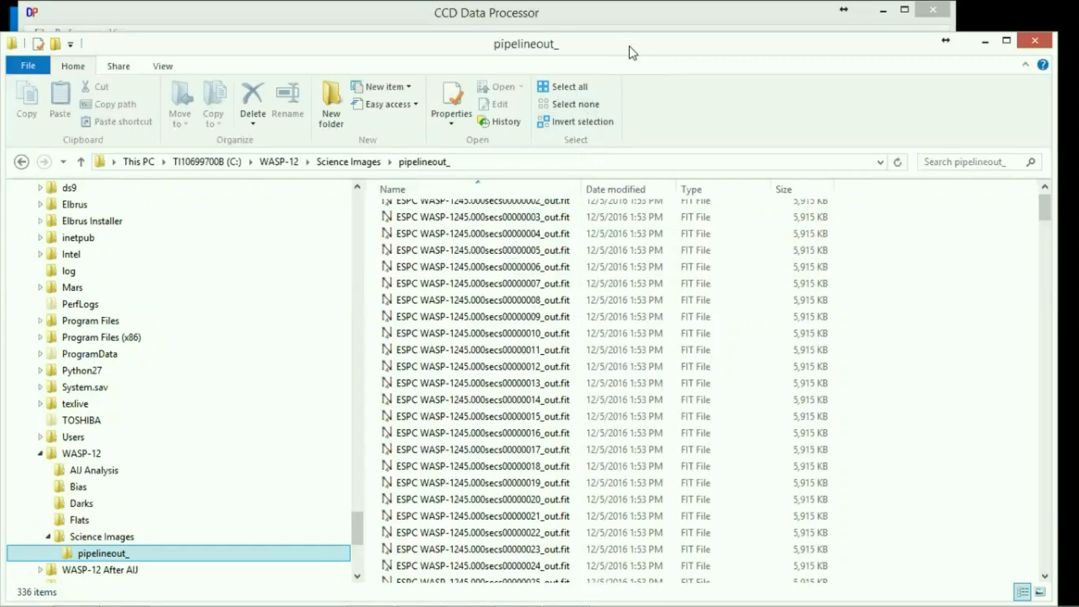
drag(632, 53, 578, 382)
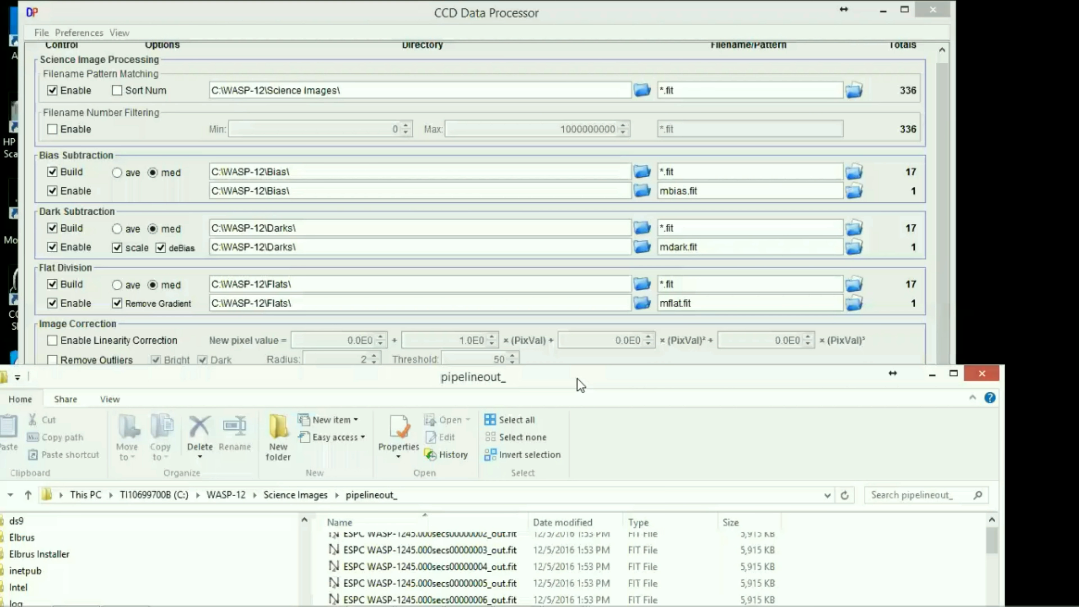